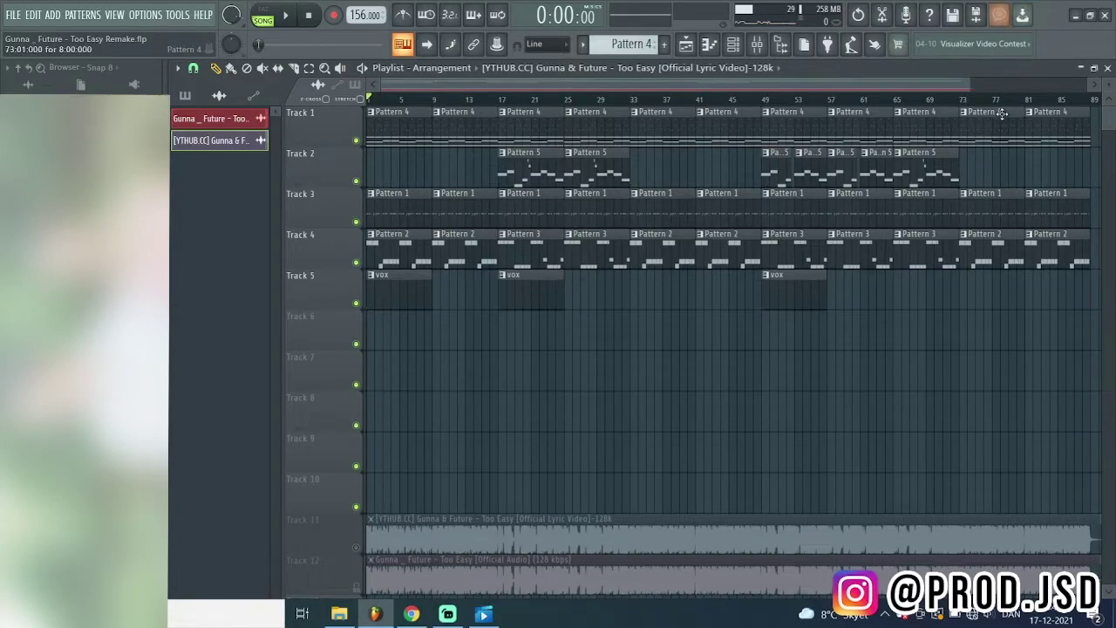
- Look over the full arrangement and its channels, and play the song from the start for a short listen
{"action": "left_click_drag", "start_coordinate": [970, 89], "coordinate": [1111, 80]}
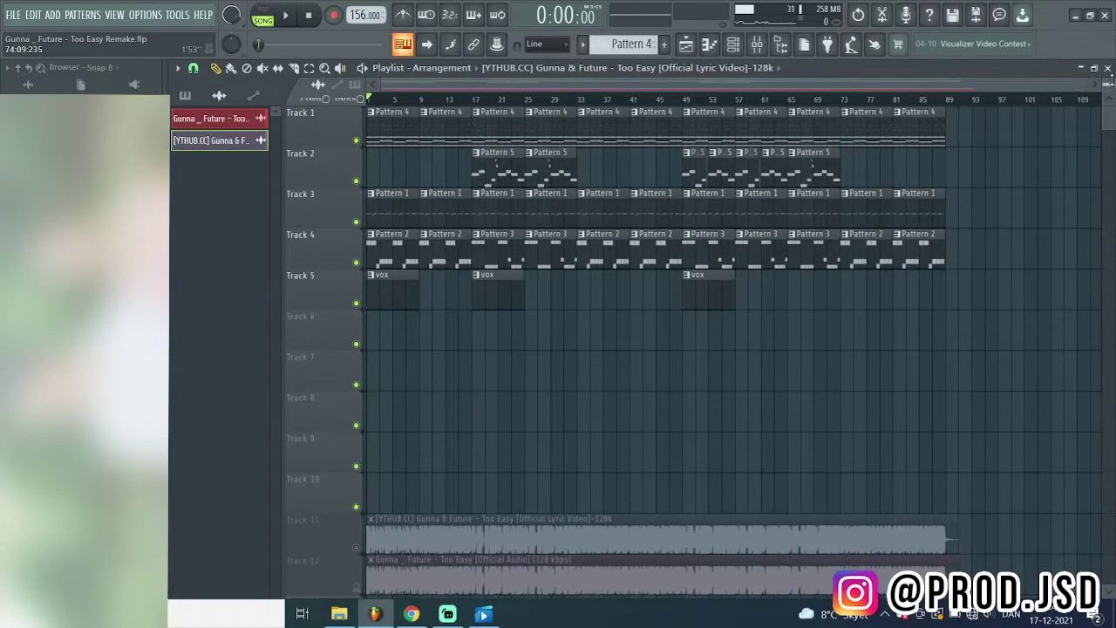
{"action": "left_click", "coordinate": [735, 51]}
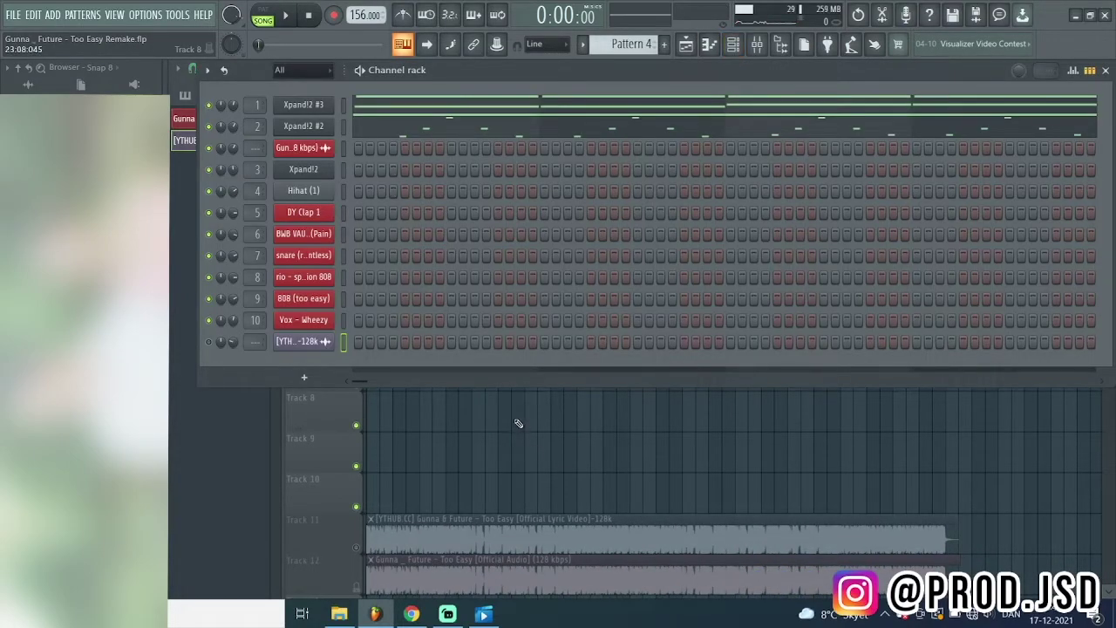
{"action": "key", "text": "F6"}
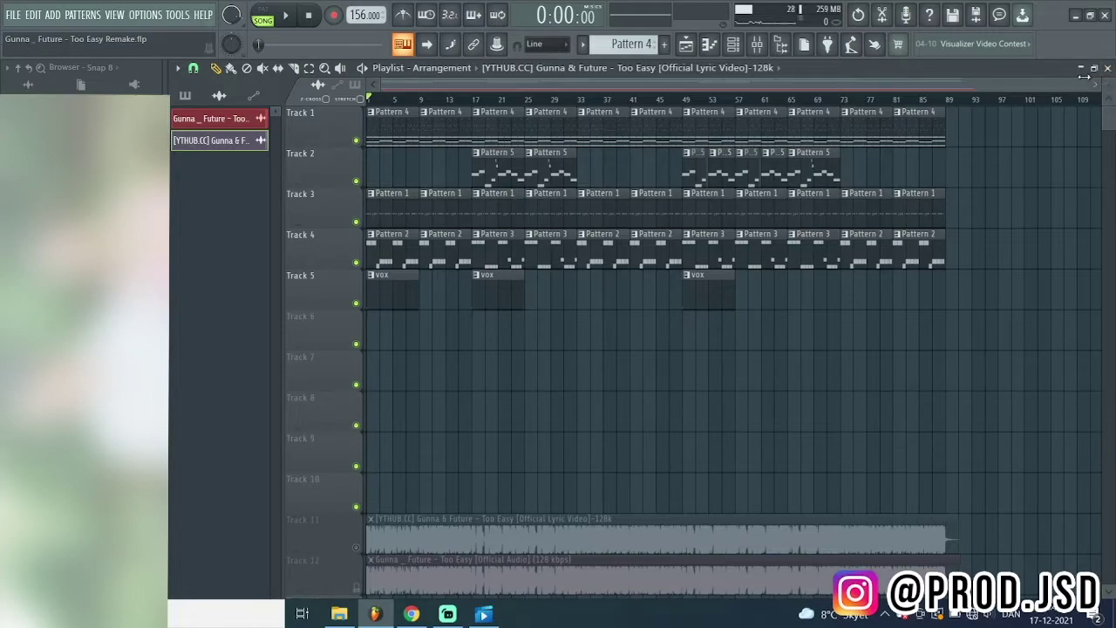
{"action": "left_click_drag", "start_coordinate": [1084, 83], "coordinate": [809, 108]}
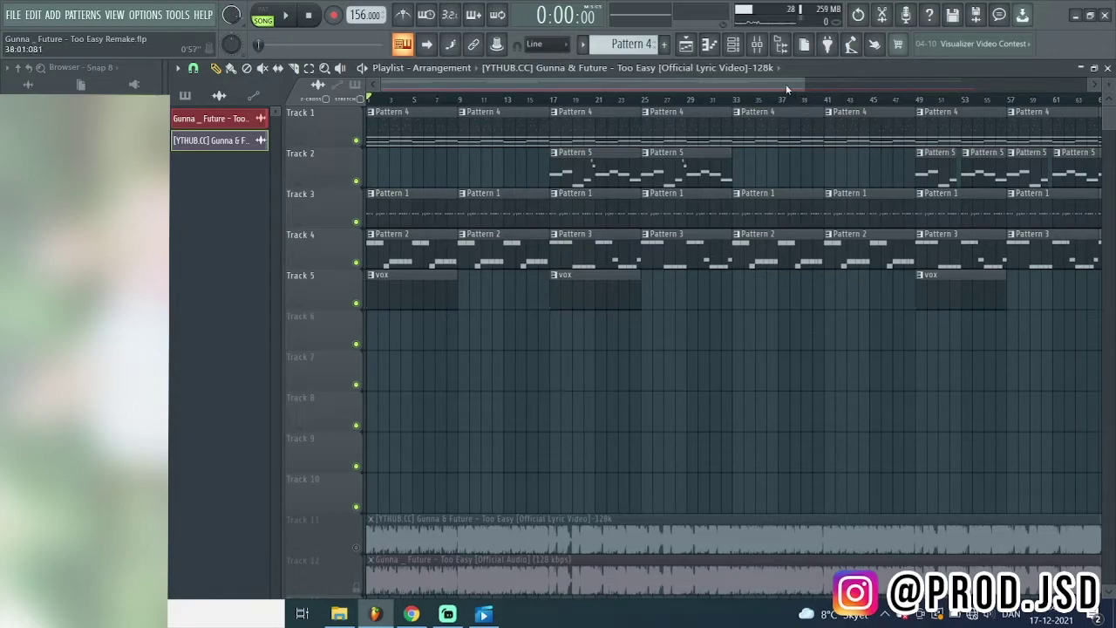
{"action": "key", "text": "space"}
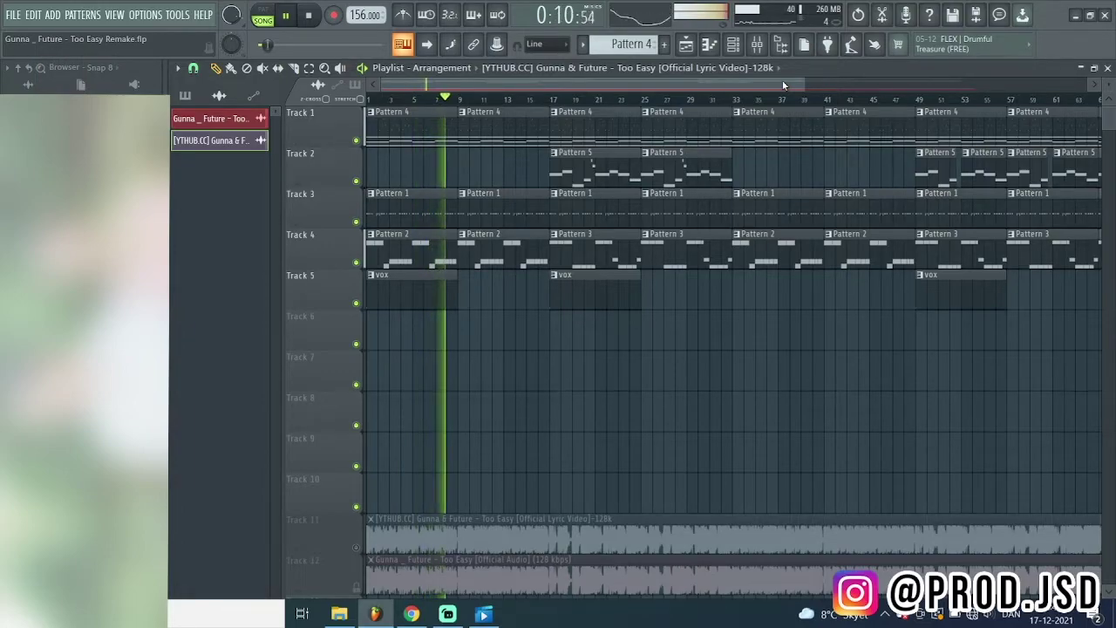
{"action": "key", "text": "space"}
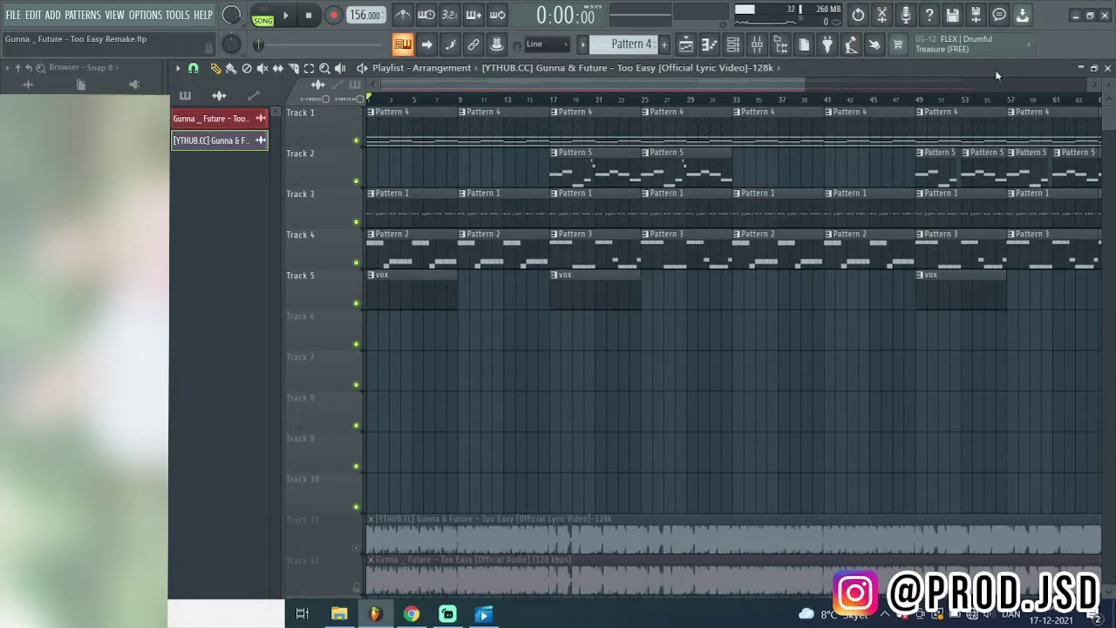
- Play Pattern 4 on its own and examine the Xpand!2 #2 melody notes in the piano roll
{"action": "left_click", "coordinate": [418, 128]}
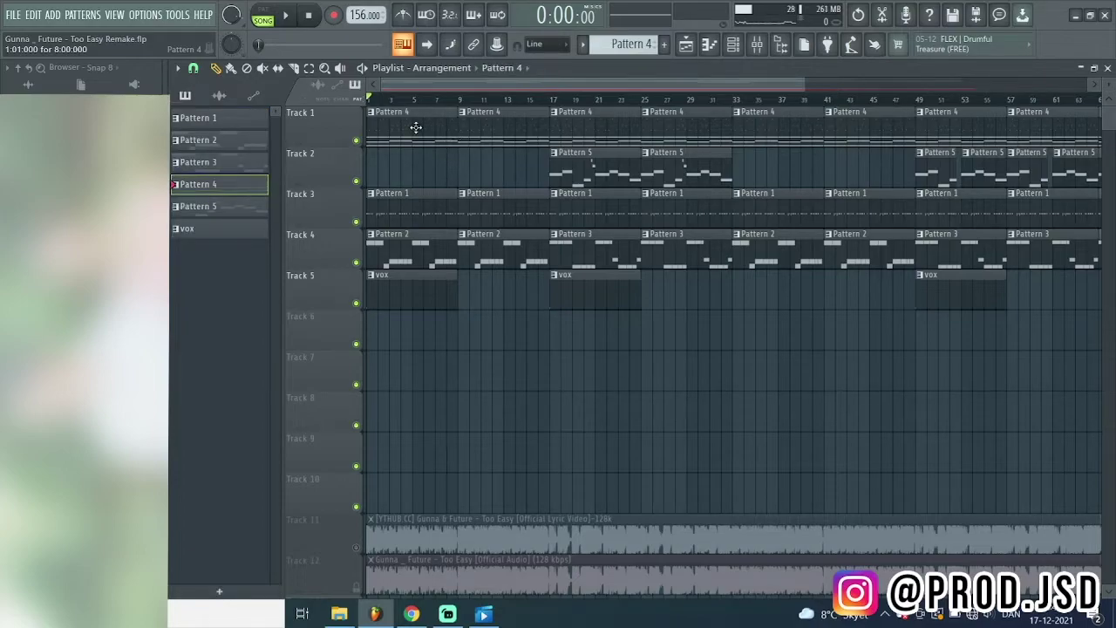
{"action": "left_click", "coordinate": [733, 44]}
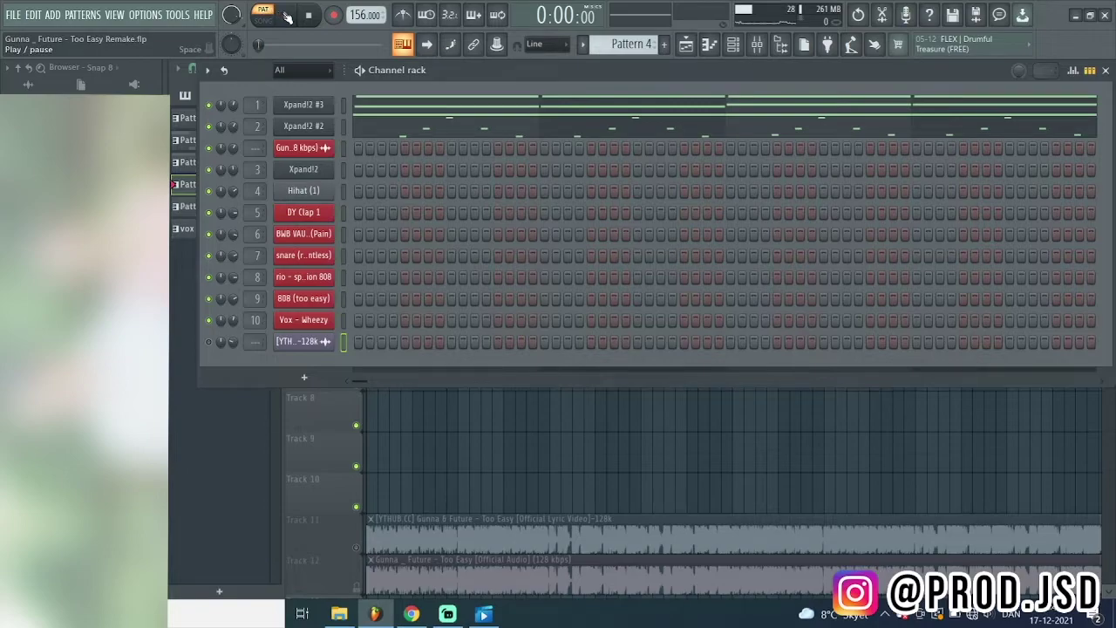
{"action": "left_click", "coordinate": [286, 15]}
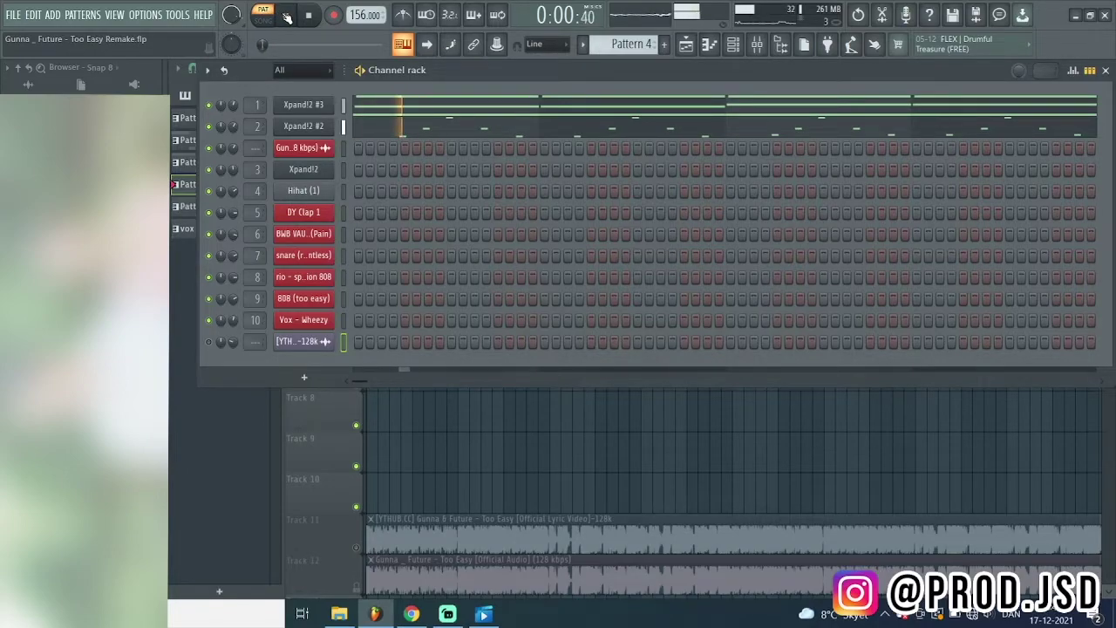
{"action": "left_click", "coordinate": [413, 135]}
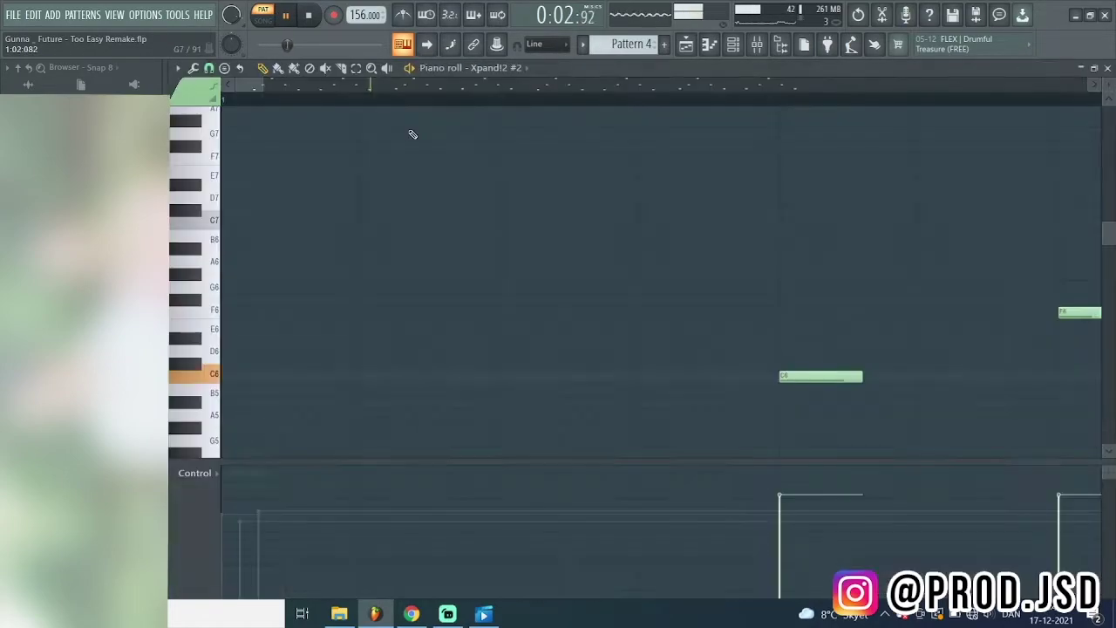
{"action": "left_click_drag", "start_coordinate": [288, 84], "coordinate": [970, 110]}
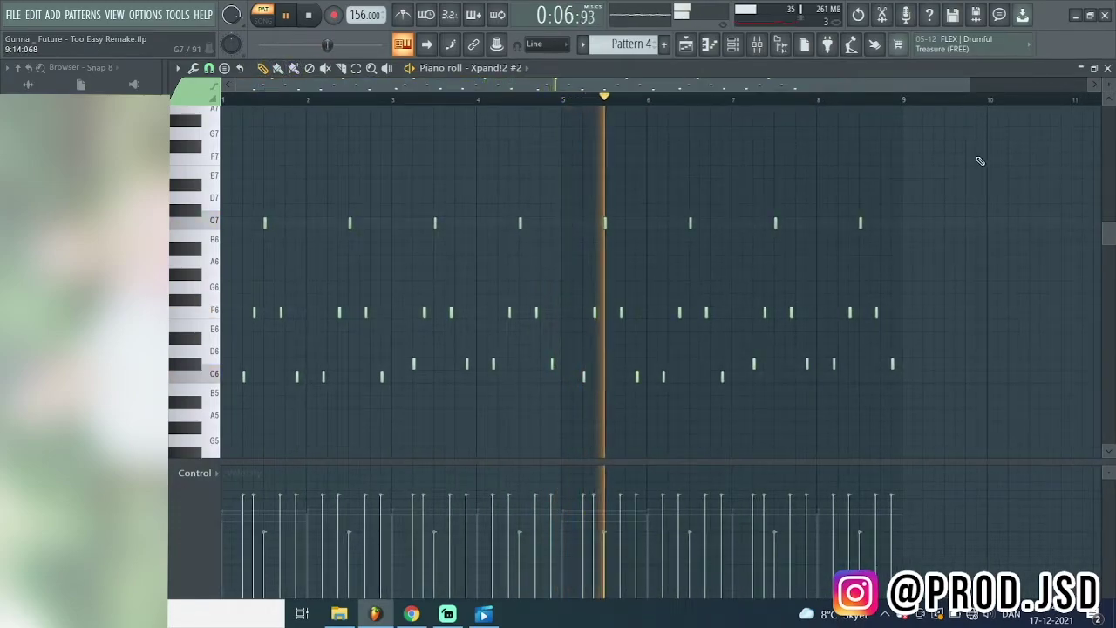
{"action": "scroll", "coordinate": [985, 205], "scroll_direction": "down", "scroll_amount": 2}
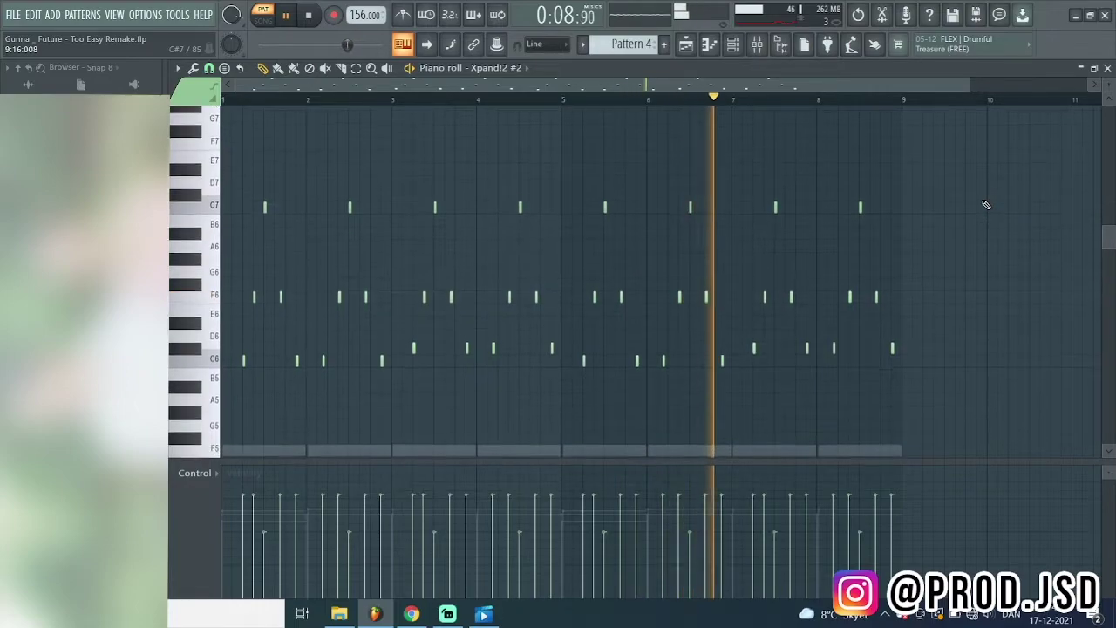
{"action": "left_click", "coordinate": [1107, 68]}
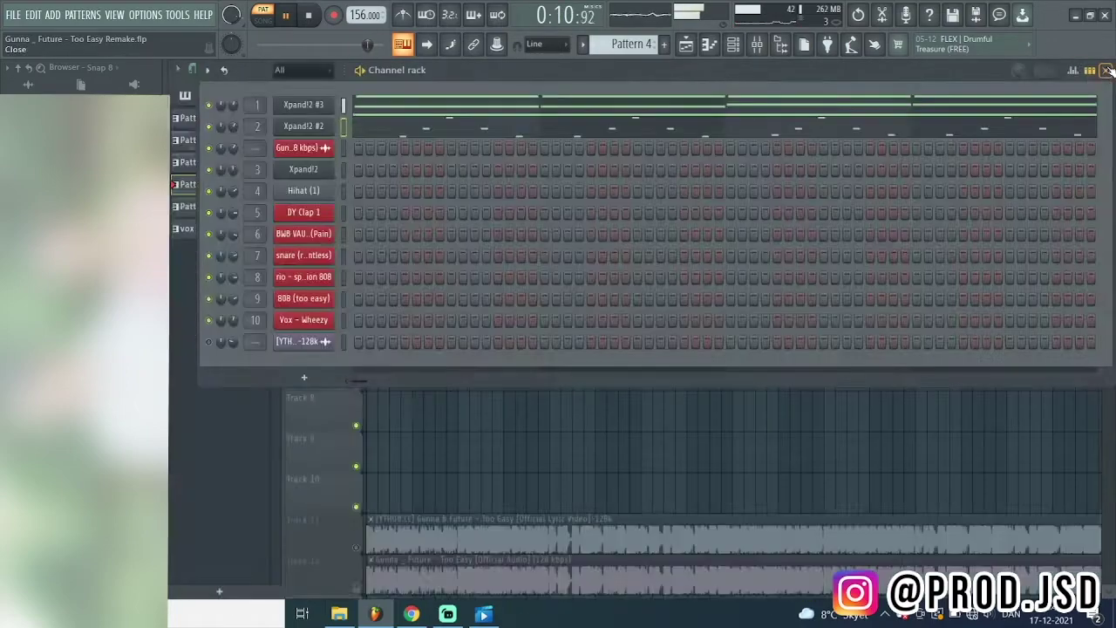
- Inspect the instrument presets loaded in the Xpand!2 #2 and Xpand!2 #3 channels
{"action": "left_click", "coordinate": [310, 127]}
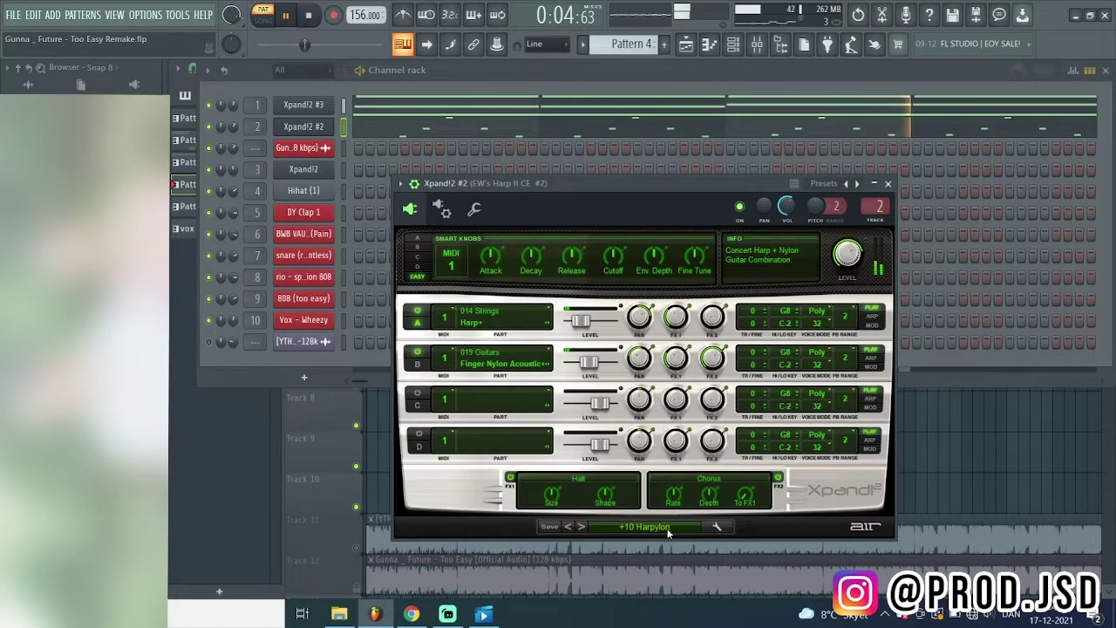
{"action": "left_click", "coordinate": [889, 182]}
{"action": "left_click", "coordinate": [305, 105]}
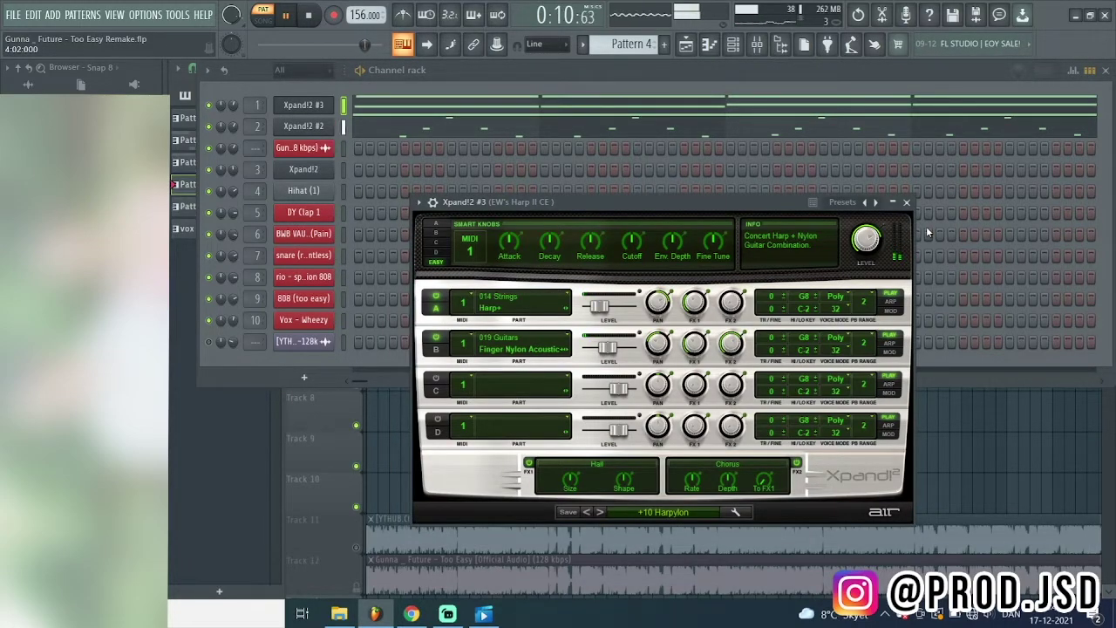
{"action": "left_click", "coordinate": [909, 203]}
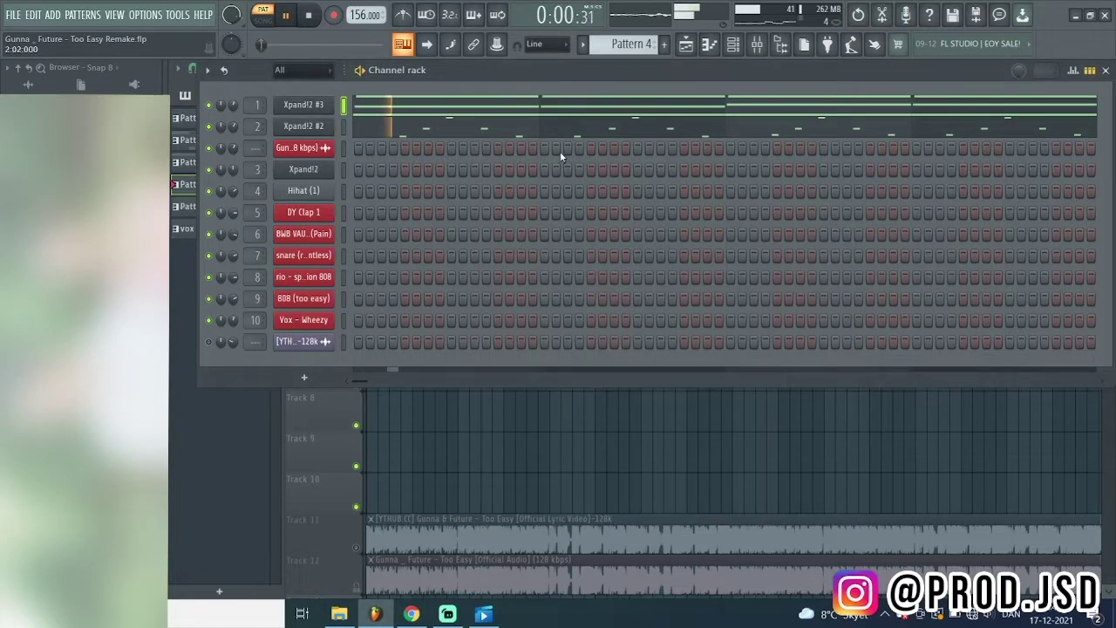
{"action": "left_click", "coordinate": [509, 440]}
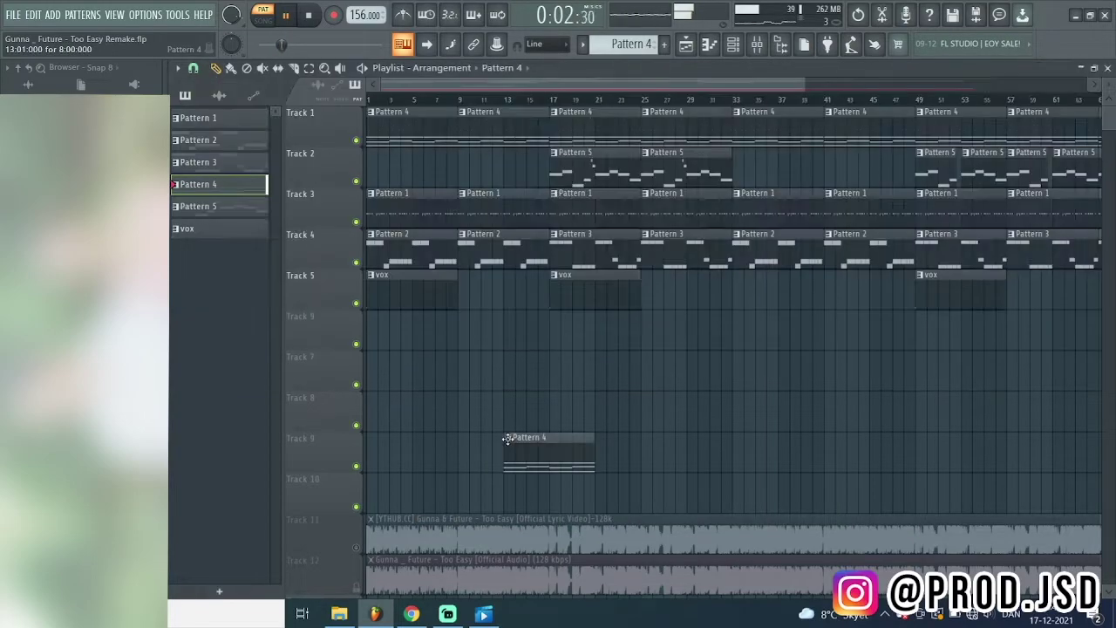
{"action": "right_click", "coordinate": [519, 449]}
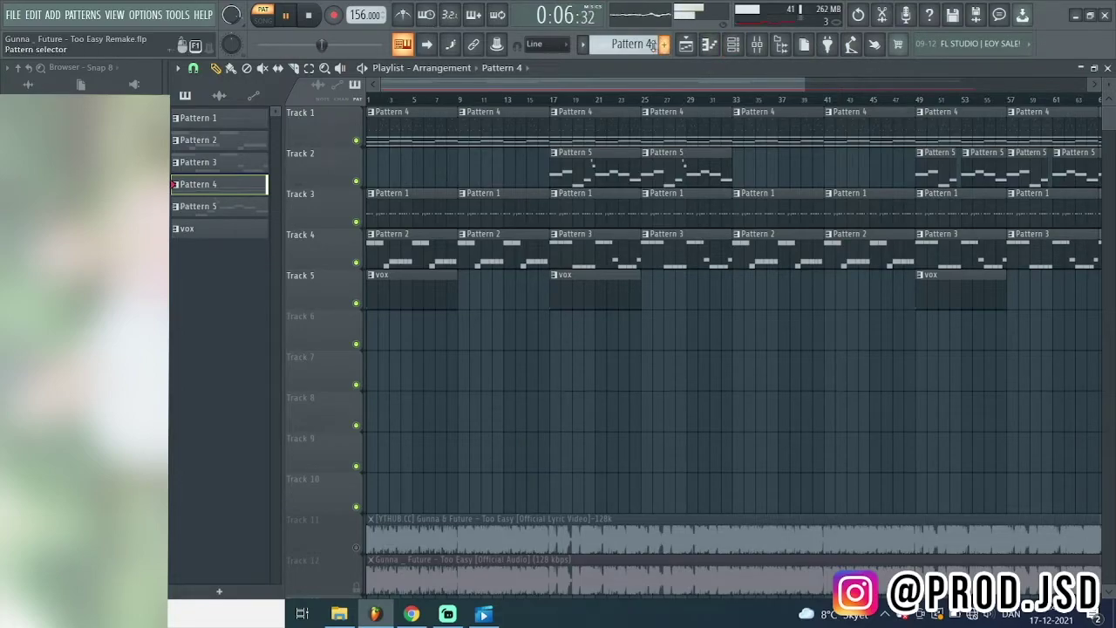
- Switch to Pattern 5 in the channel rack and inspect the preset of its Xpand!2 channel
{"action": "left_click", "coordinate": [732, 45]}
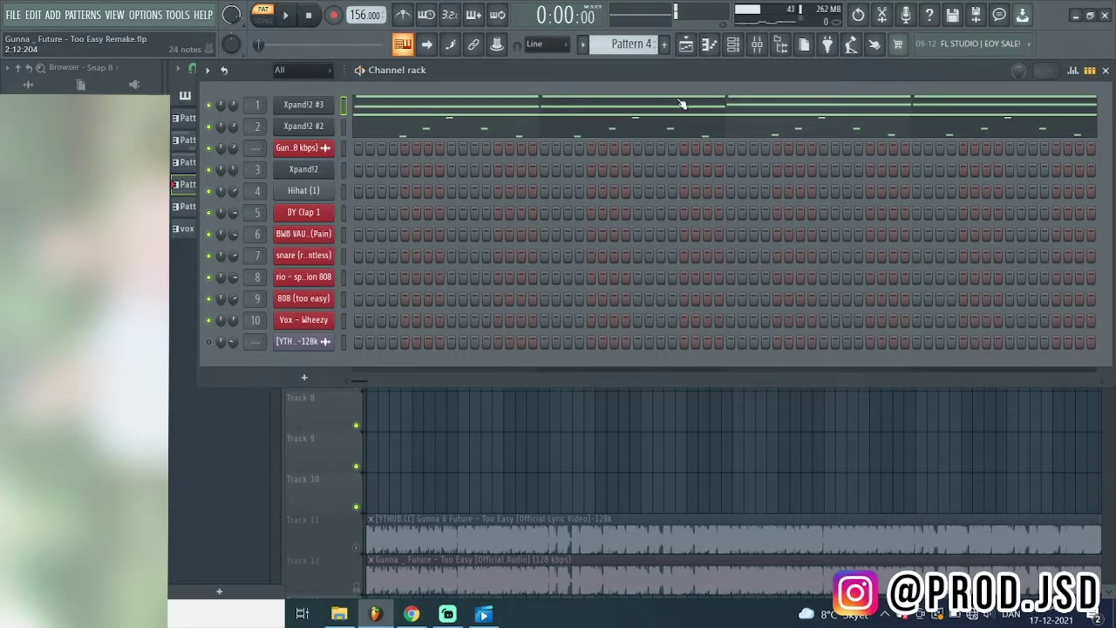
{"action": "scroll", "coordinate": [601, 48], "scroll_direction": "down", "scroll_amount": 1}
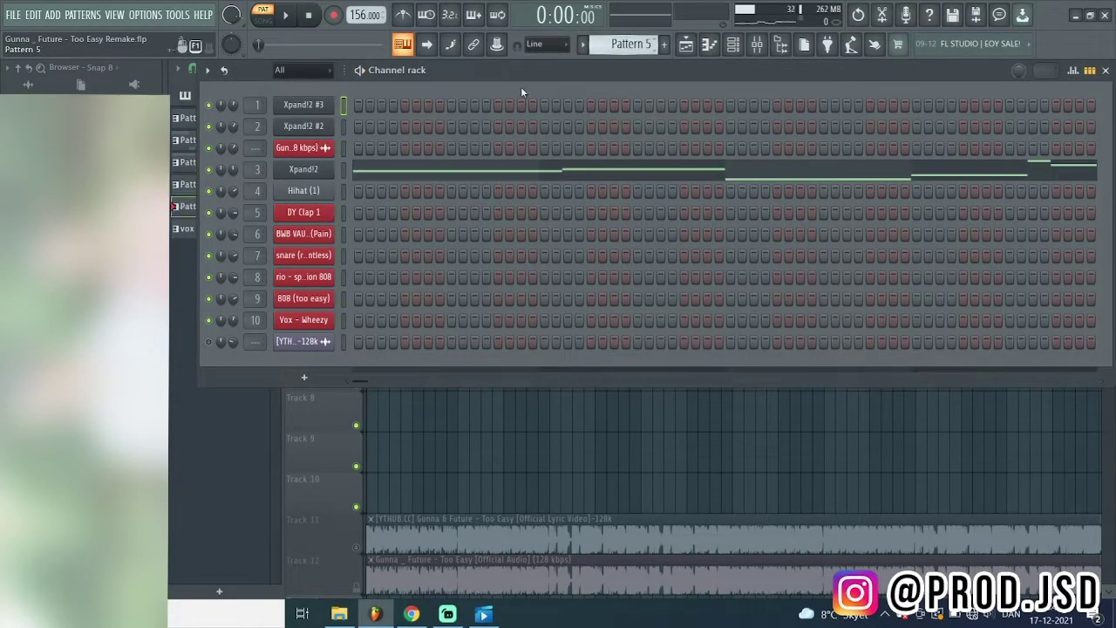
{"action": "left_click", "coordinate": [305, 169]}
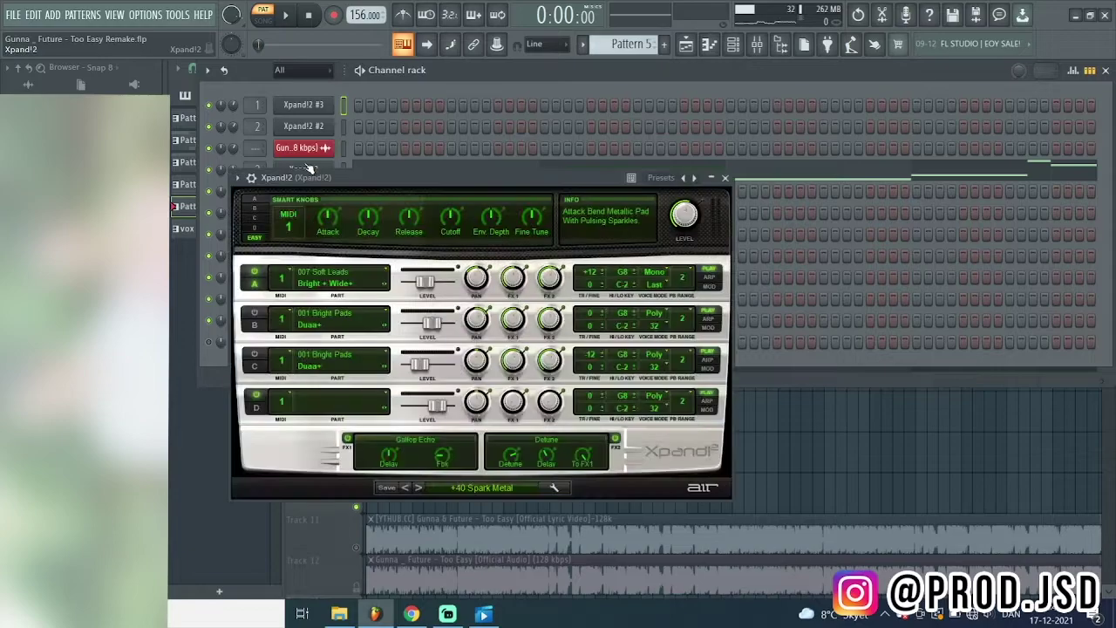
{"action": "left_click", "coordinate": [725, 178]}
- Play Pattern 5 and examine all its Xpand!2 notes in the piano roll before stopping playback
{"action": "left_click", "coordinate": [671, 175]}
{"action": "left_click", "coordinate": [282, 13]}
{"action": "scroll", "coordinate": [890, 182], "scroll_direction": "down", "scroll_amount": 3}
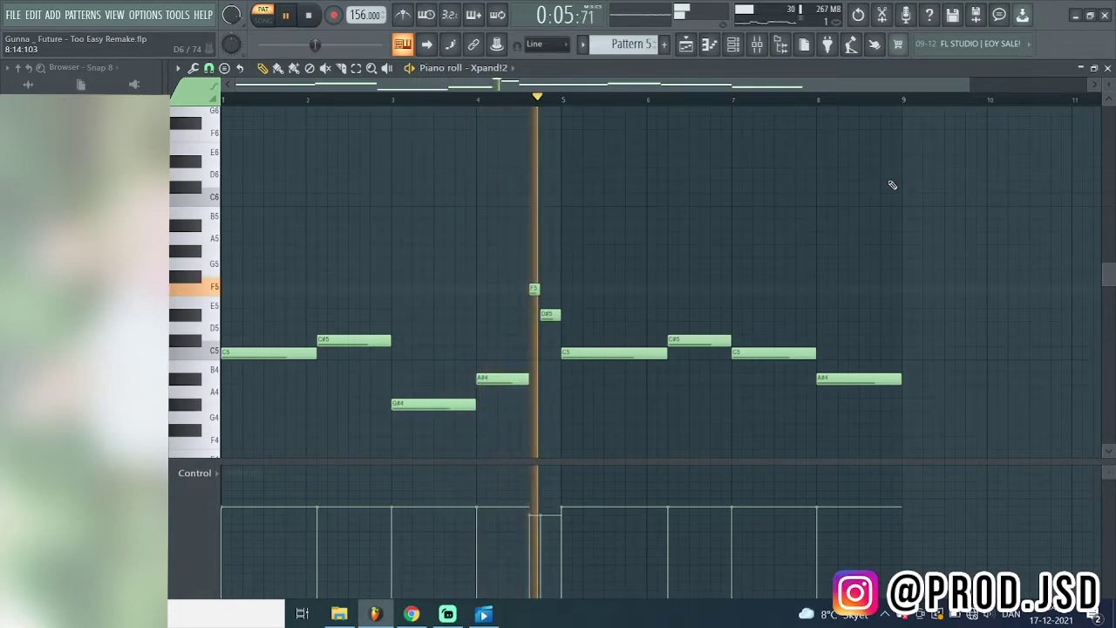
{"action": "left_click_drag", "start_coordinate": [969, 86], "coordinate": [1003, 86]}
{"action": "scroll", "coordinate": [1024, 194], "scroll_direction": "down", "scroll_amount": 1}
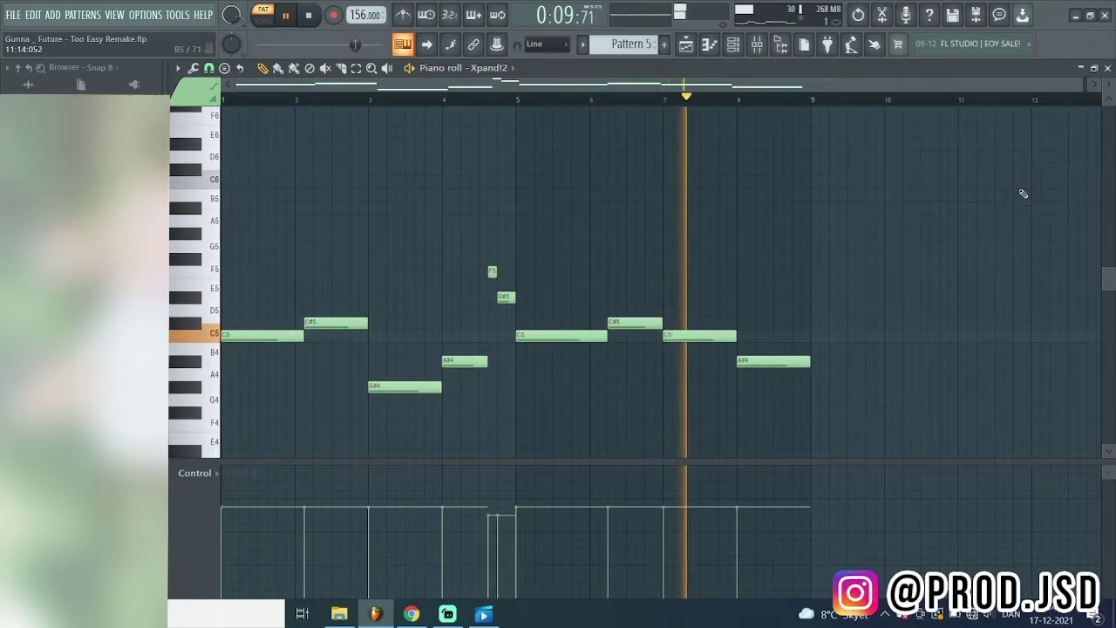
{"action": "scroll", "coordinate": [1024, 193], "scroll_direction": "down", "scroll_amount": 1}
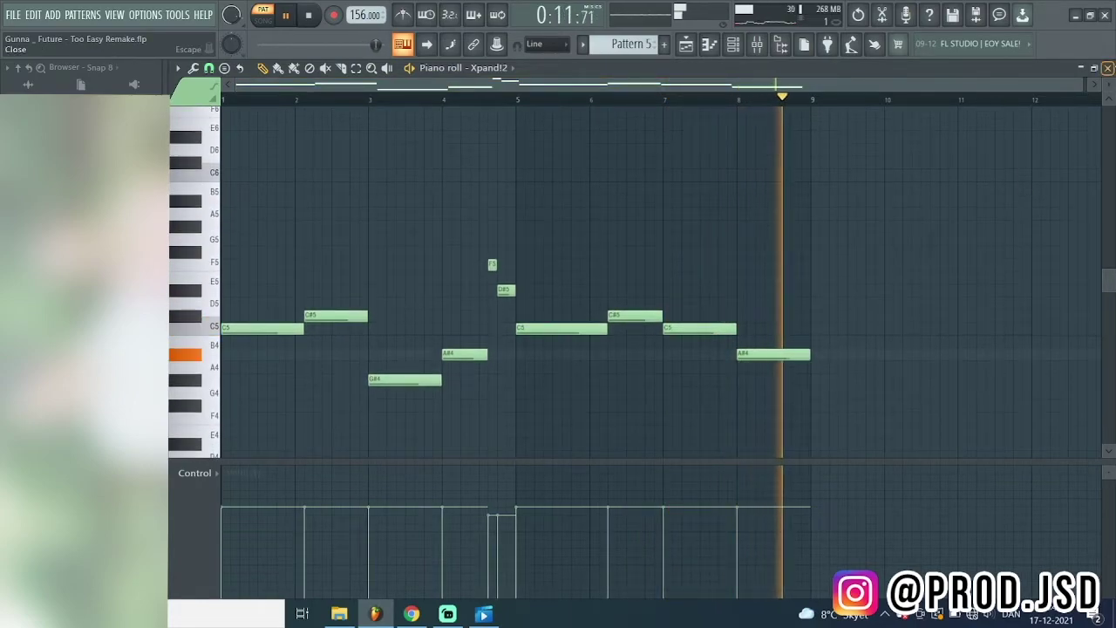
{"action": "left_click", "coordinate": [1108, 68]}
{"action": "key", "text": "space"}
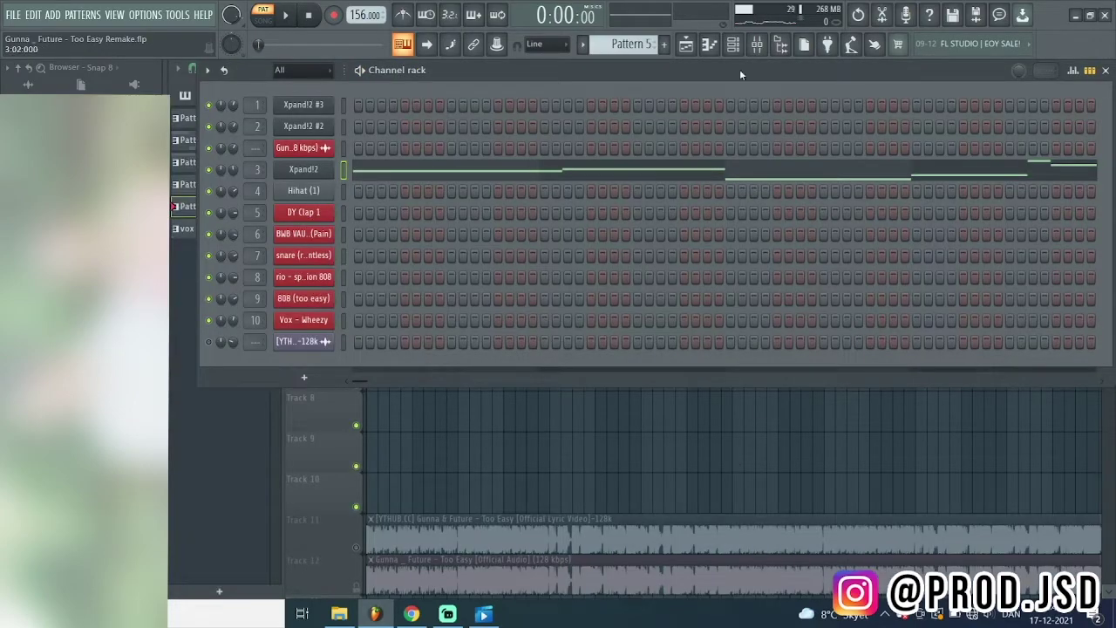
- Play the song from about bar 16 to hear Pattern 5 enter at bar 17, and stop playback
{"action": "left_click", "coordinate": [734, 44]}
{"action": "left_click", "coordinate": [541, 99]}
{"action": "key", "text": "space"}
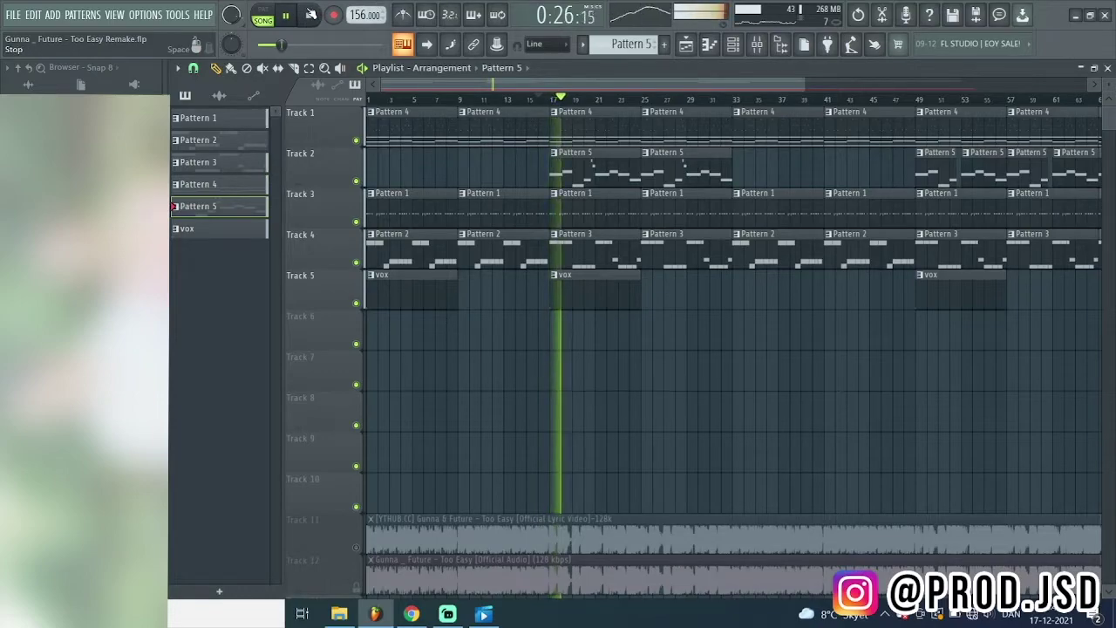
{"action": "left_click", "coordinate": [309, 15]}
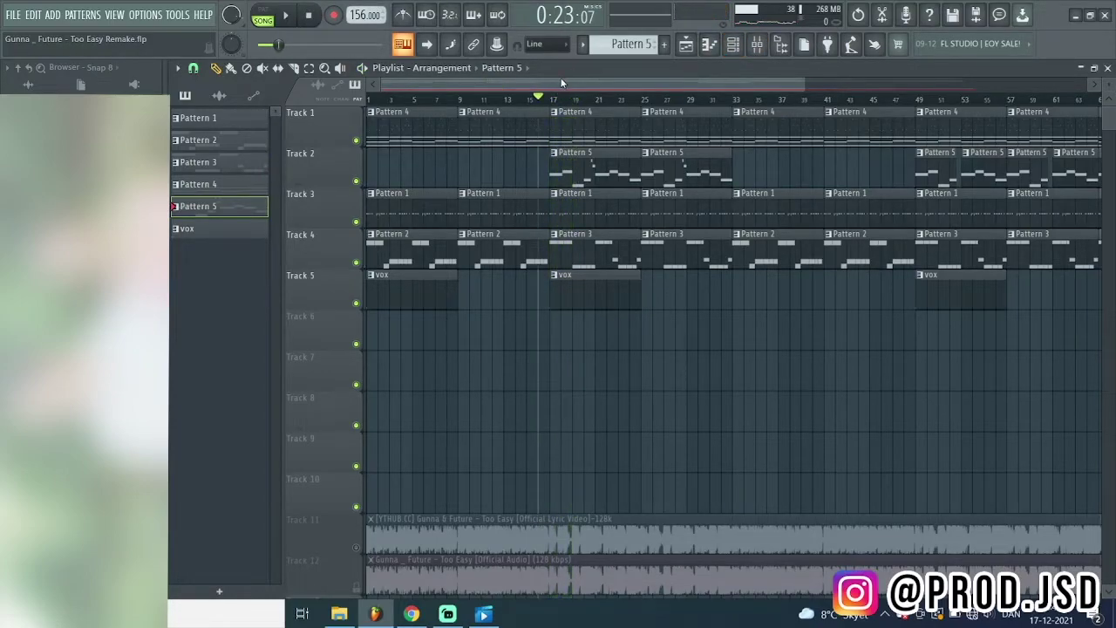
- Check how the Pattern 5 clips are arranged in the second half of the song, placing the playhead near bar 52
{"action": "left_click_drag", "start_coordinate": [562, 83], "coordinate": [757, 87]}
{"action": "left_click", "coordinate": [614, 99]}
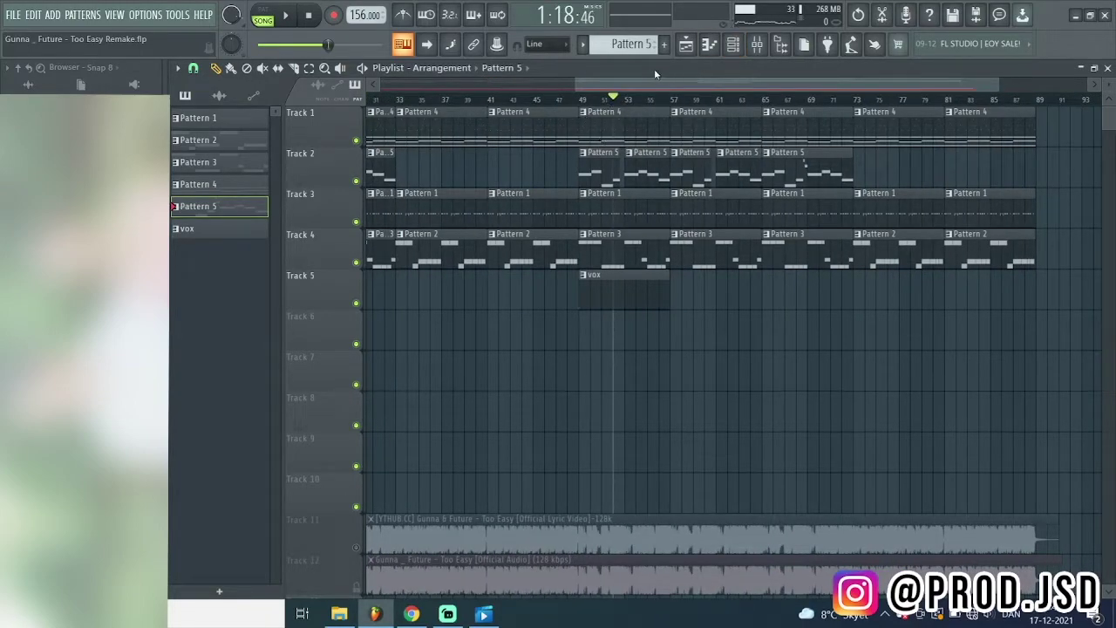
{"action": "left_click_drag", "start_coordinate": [659, 81], "coordinate": [363, 84]}
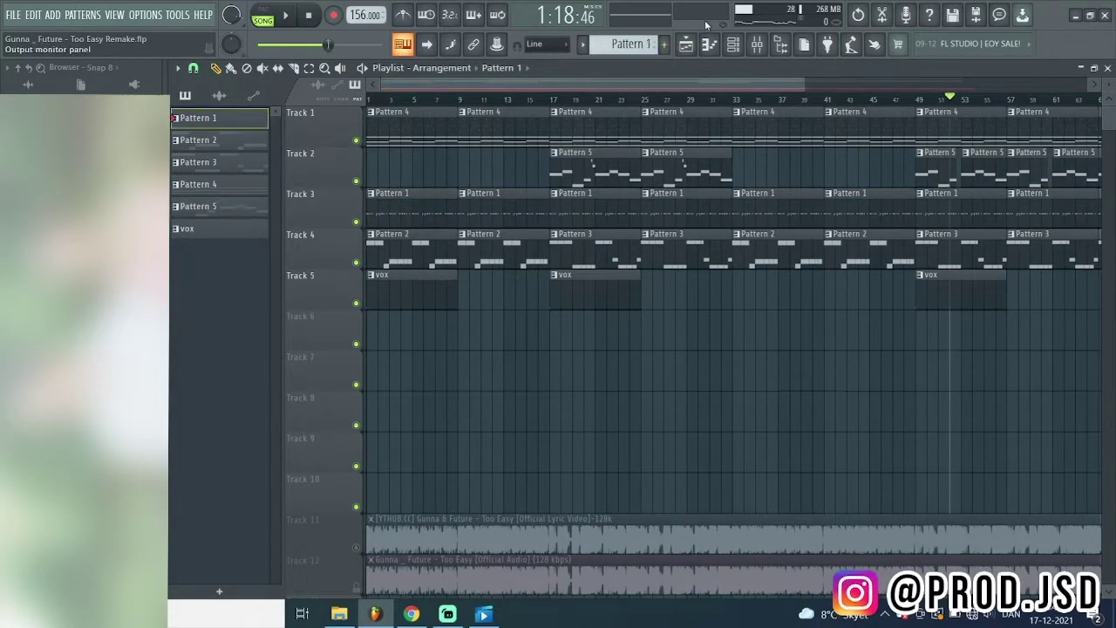
- Play Pattern 1 in pattern mode, examine the Hihat (1) notes in the piano roll, and return to the channel rack
{"action": "left_click", "coordinate": [733, 45]}
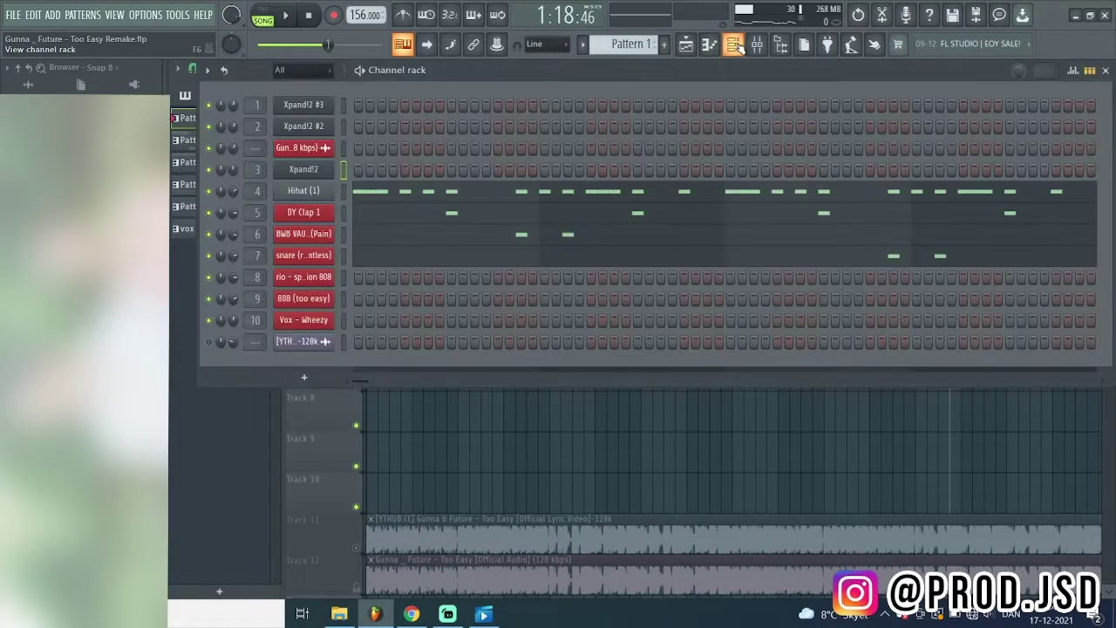
{"action": "left_click", "coordinate": [263, 16]}
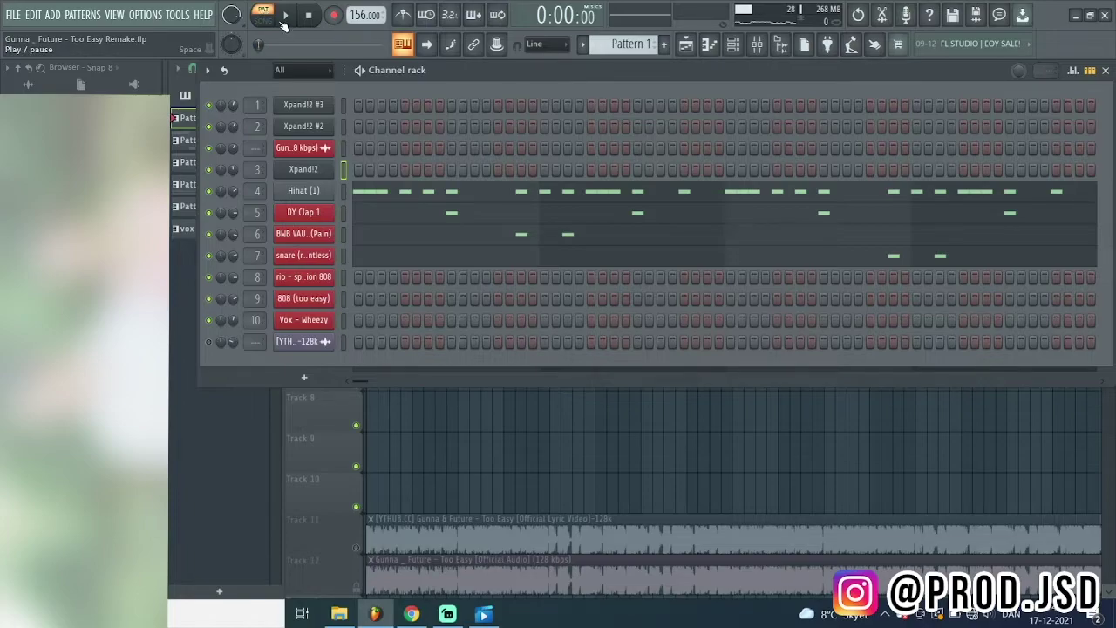
{"action": "left_click", "coordinate": [285, 17]}
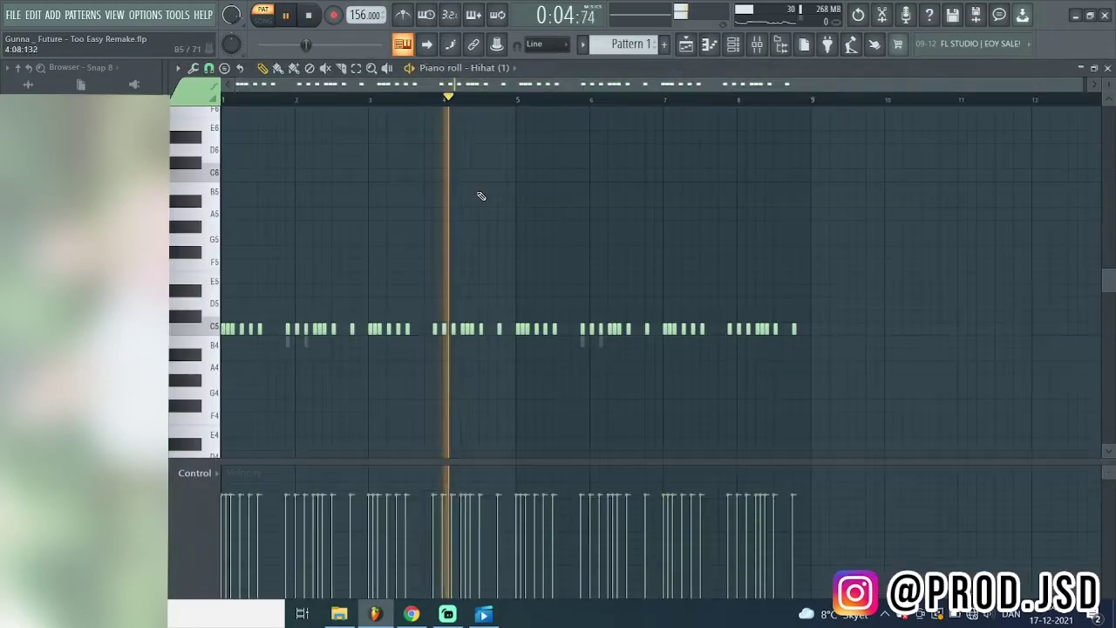
{"action": "left_click", "coordinate": [481, 194]}
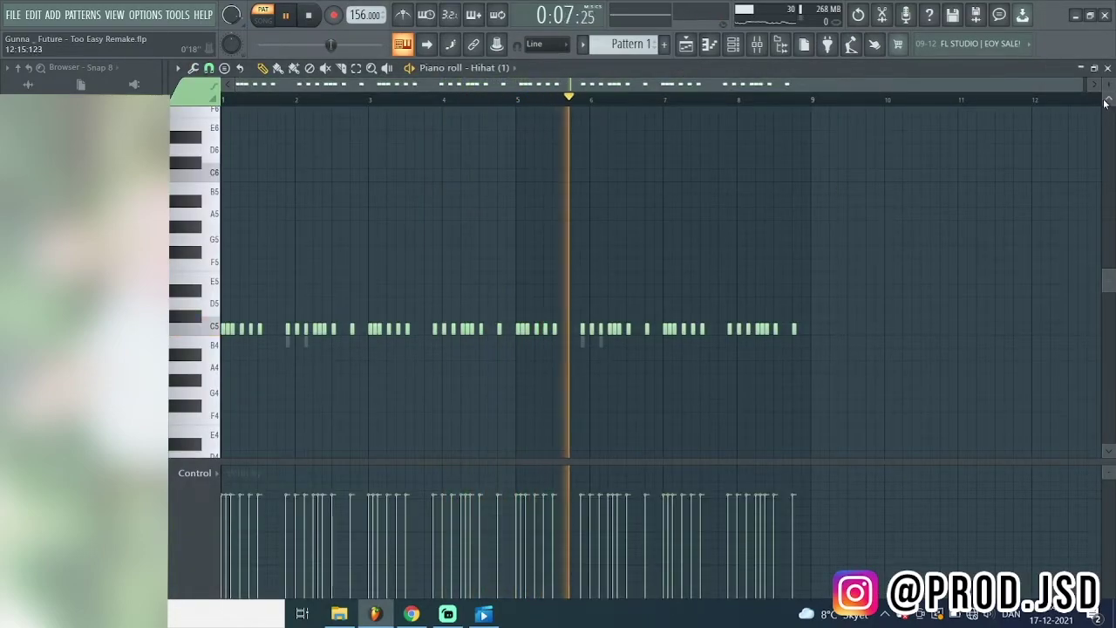
{"action": "left_click_drag", "start_coordinate": [1080, 90], "coordinate": [1010, 89]}
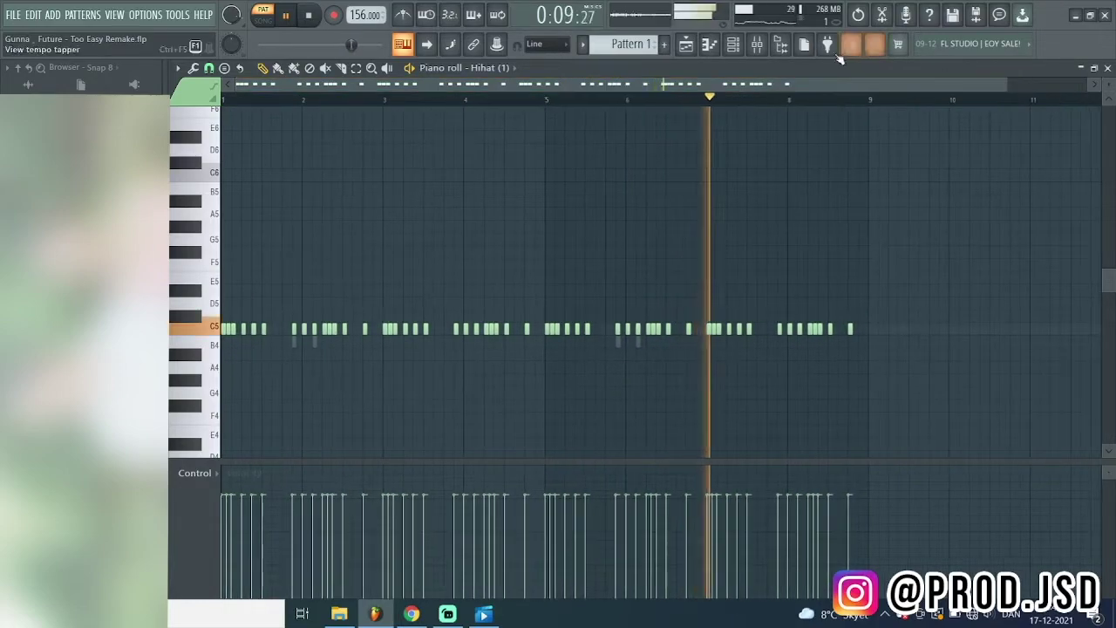
{"action": "left_click", "coordinate": [724, 43]}
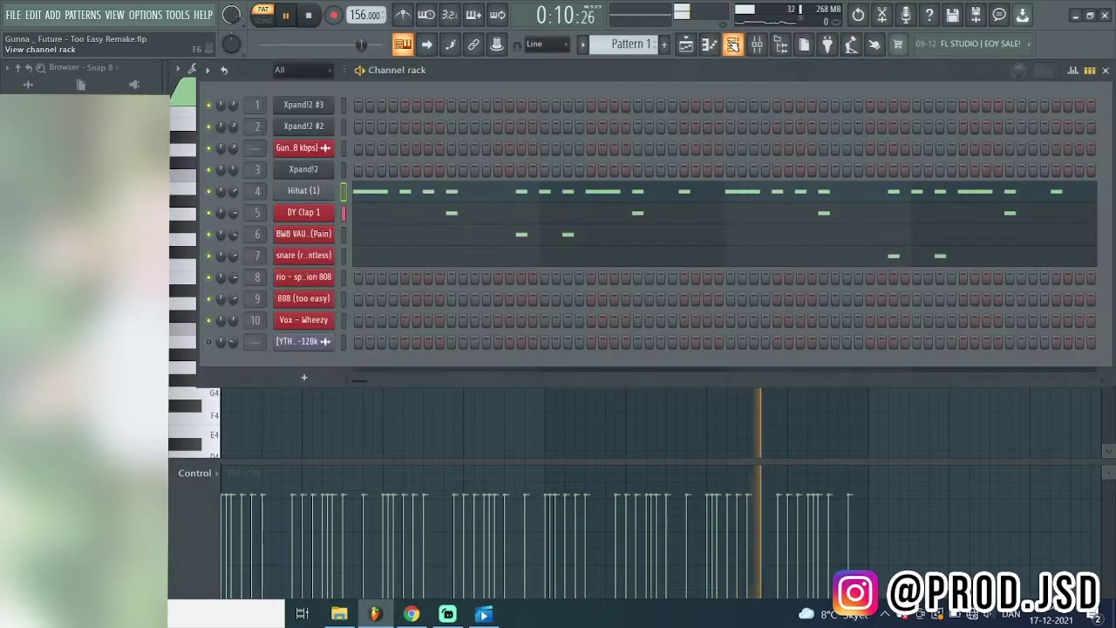
- Inspect the Hihat (1) sample settings and examine its Pattern 1 notes in the piano roll during playback
{"action": "left_click", "coordinate": [304, 191]}
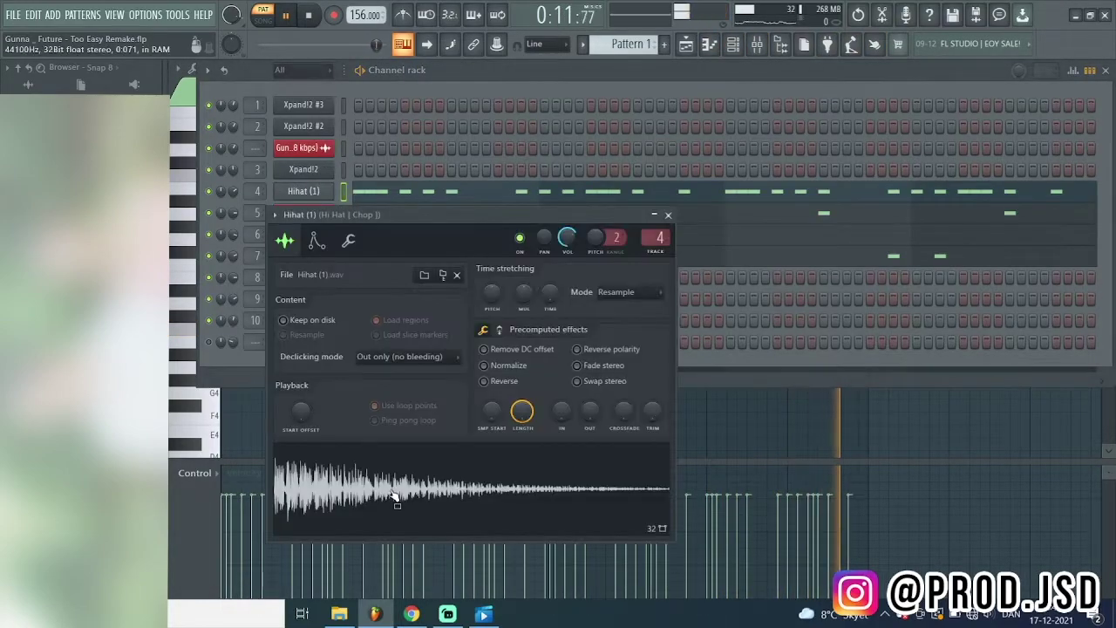
{"action": "left_click", "coordinate": [669, 215]}
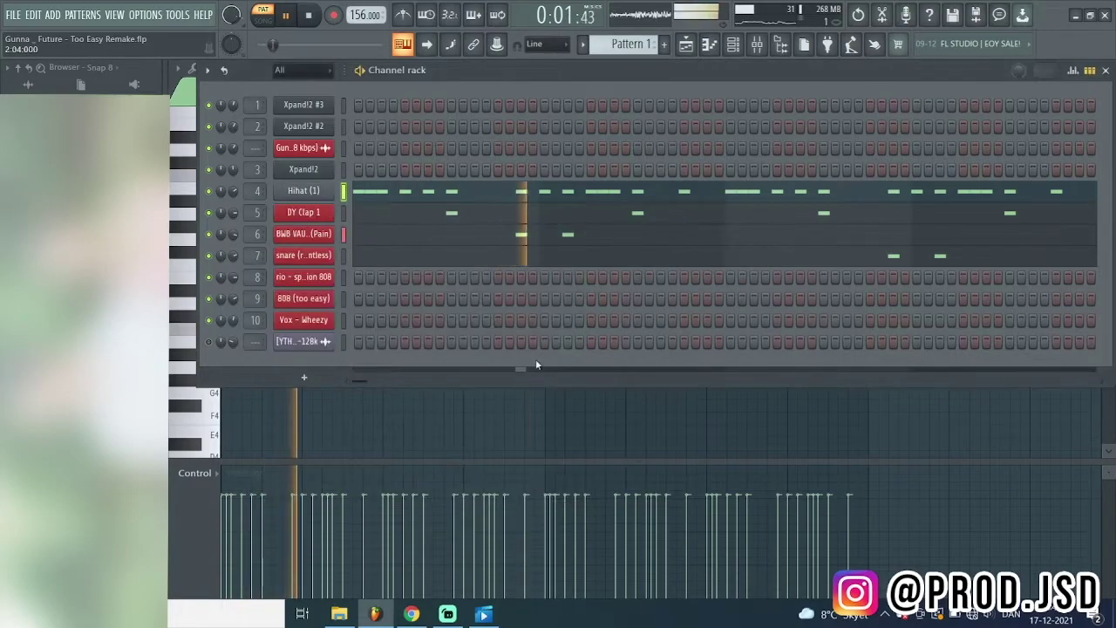
{"action": "left_click", "coordinate": [740, 45]}
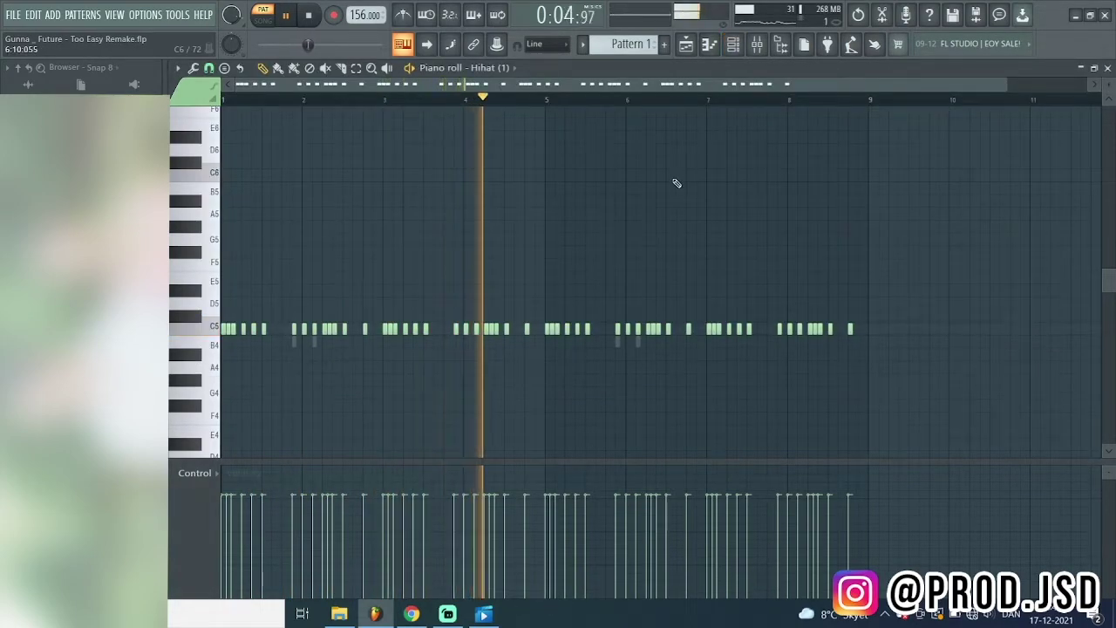
{"action": "left_click", "coordinate": [1108, 68]}
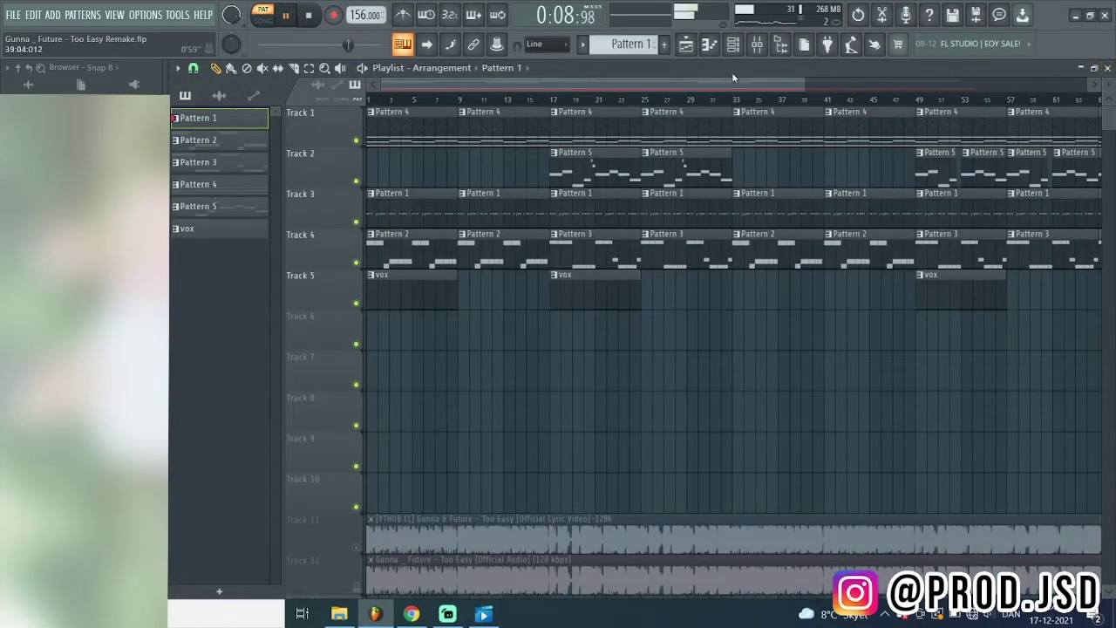
- Examine the DY Clap 1 notes of Pattern 1 in the piano roll and return to the channel rack
{"action": "left_click", "coordinate": [734, 43]}
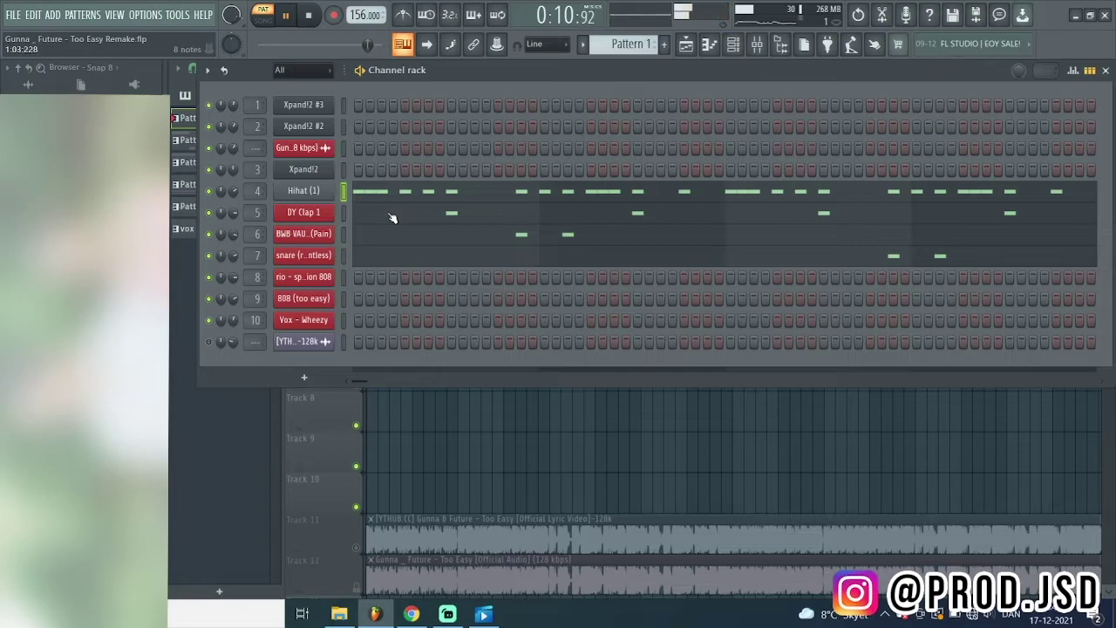
{"action": "left_click", "coordinate": [392, 218]}
{"action": "left_click", "coordinate": [745, 52]}
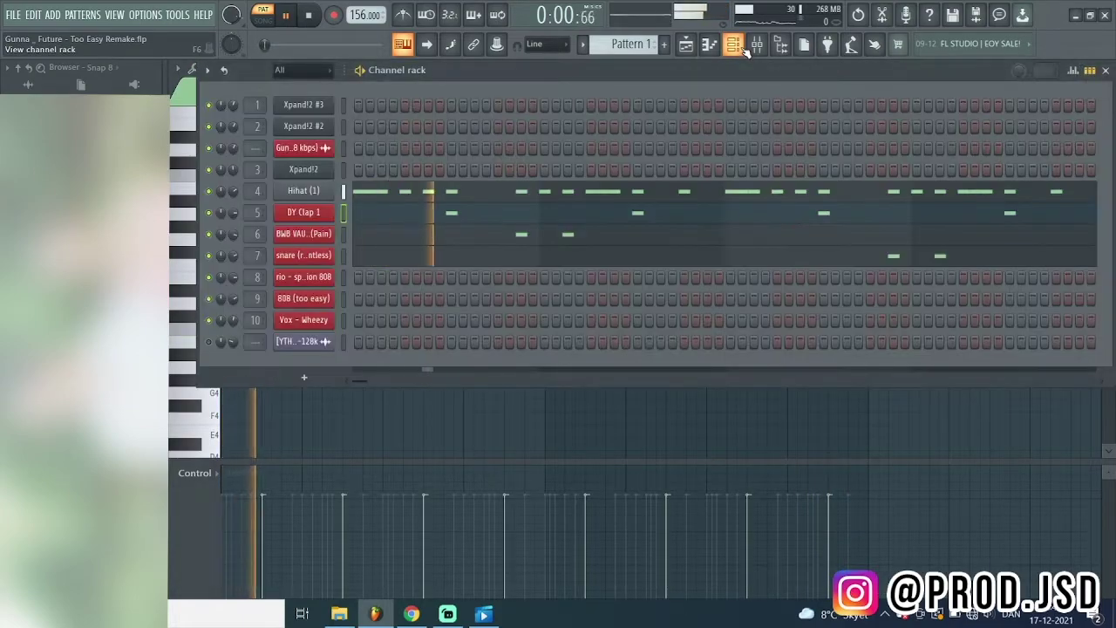
- Inspect the sample settings of BWB VAULT CLAP (Pain) and snare (relentless), and return to the playlist
{"action": "left_click", "coordinate": [324, 237]}
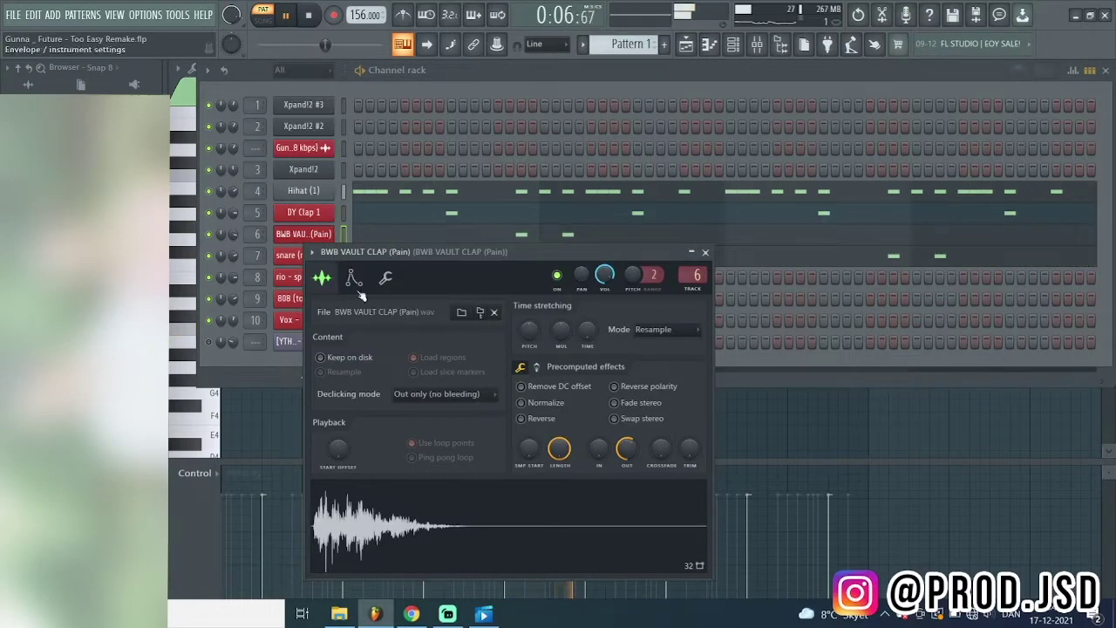
{"action": "left_click", "coordinate": [707, 252]}
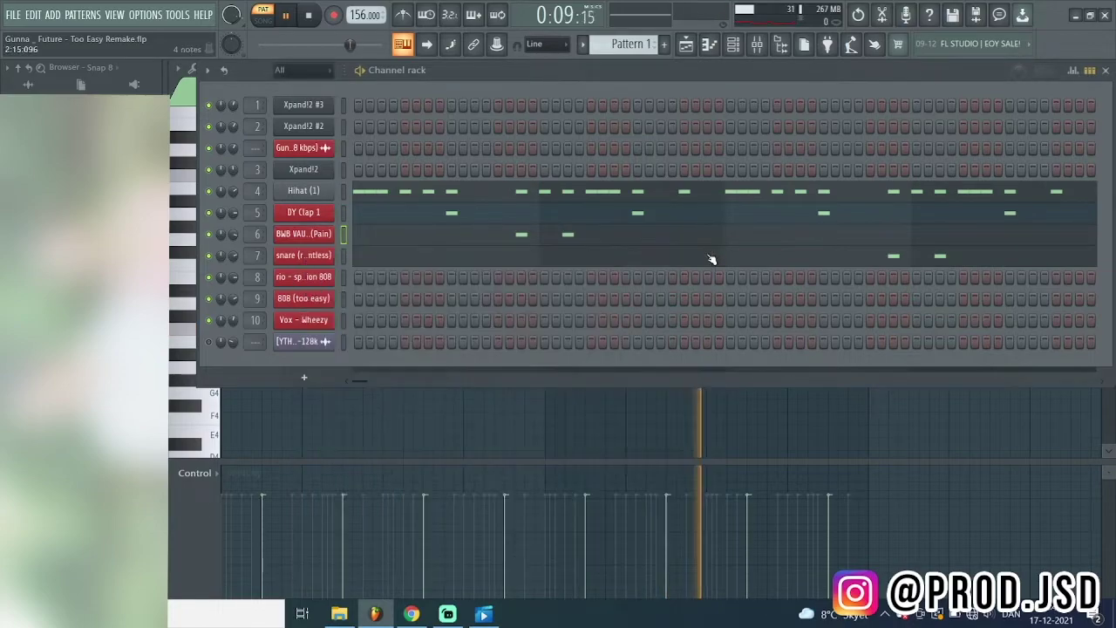
{"action": "left_click", "coordinate": [331, 255]}
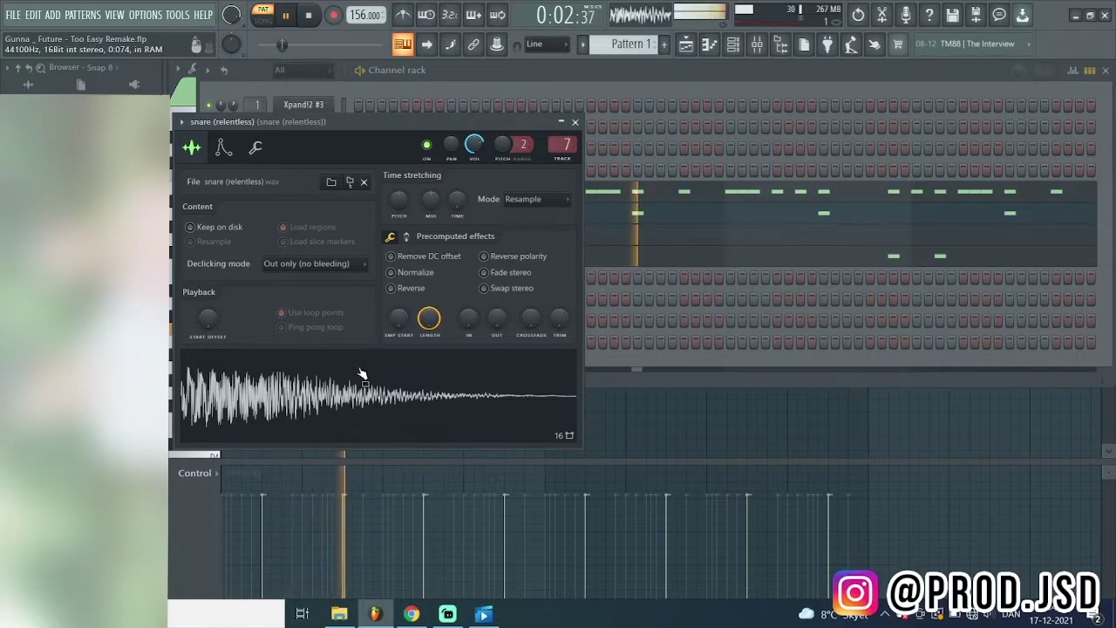
{"action": "left_click", "coordinate": [574, 122]}
{"action": "key", "text": "F5"}
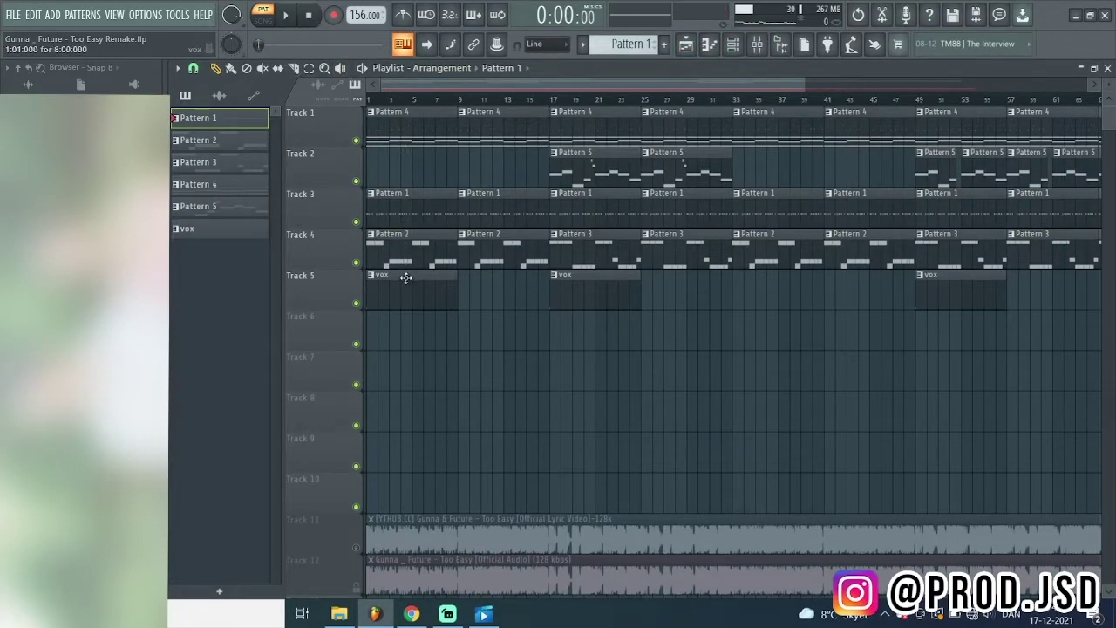
- Play Pattern 2, examine its rio - spinzvariation 808 notes in the piano roll, and stop playback
{"action": "left_click", "coordinate": [736, 44]}
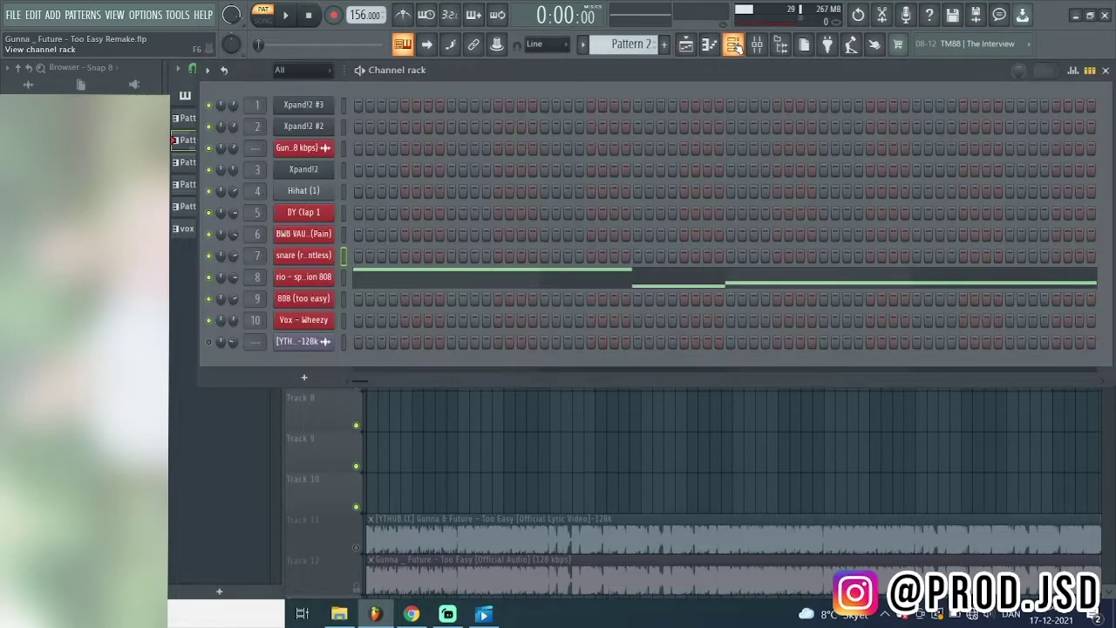
{"action": "left_click", "coordinate": [289, 16]}
{"action": "left_click", "coordinate": [428, 284]}
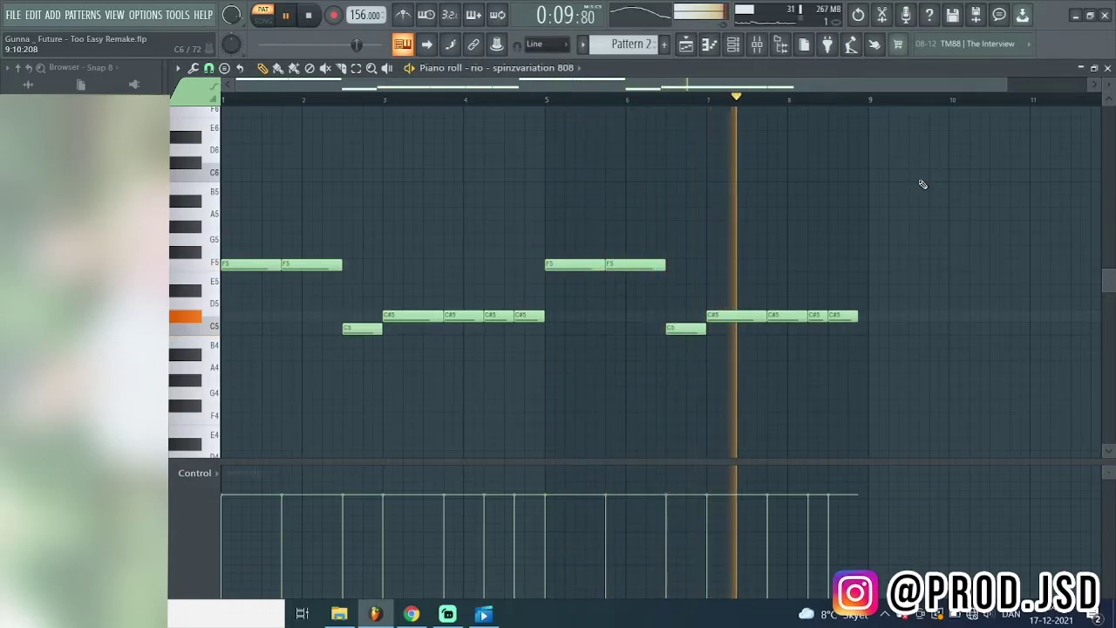
{"action": "left_click", "coordinate": [1108, 68]}
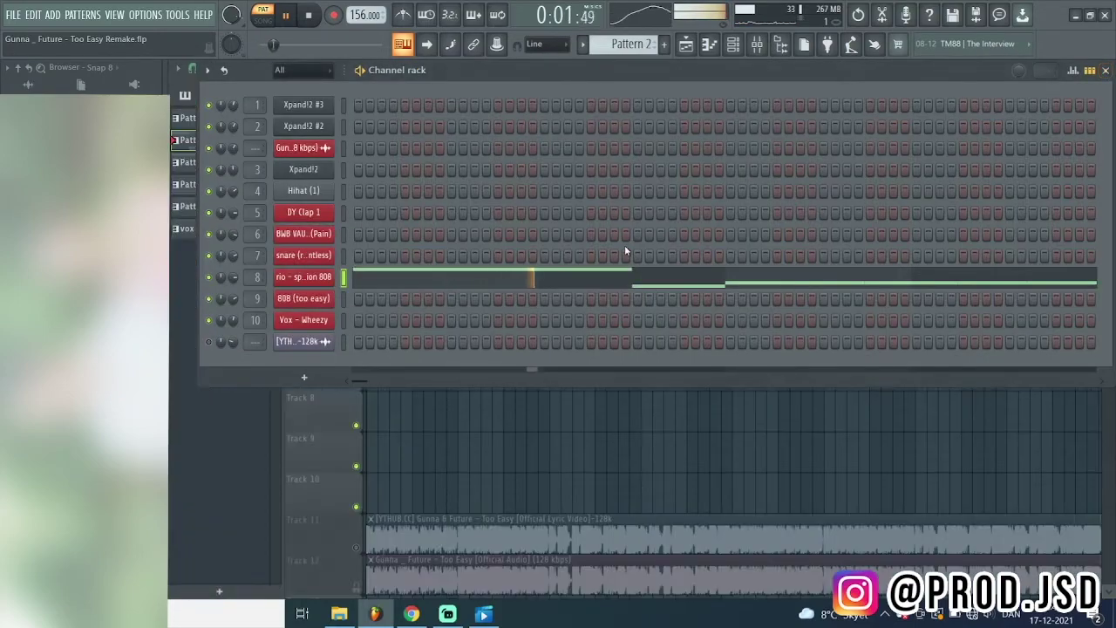
{"action": "left_click", "coordinate": [314, 21]}
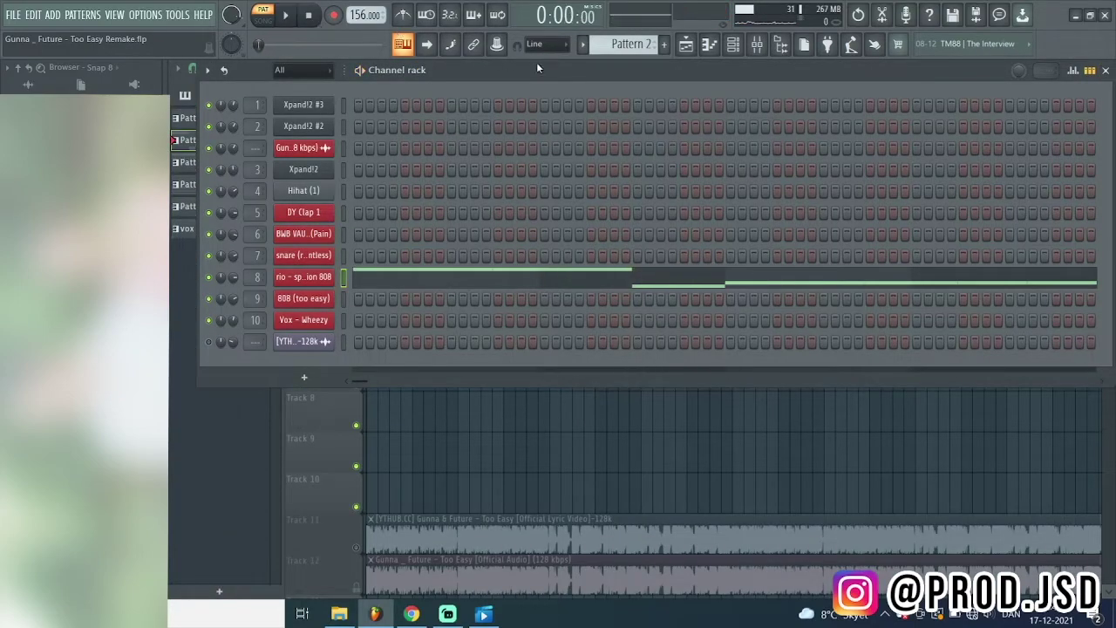
- Select Pattern 3, play it in pattern mode, and inspect the 808 (too easy) sample settings
{"action": "scroll", "coordinate": [615, 48], "scroll_direction": "up", "scroll_amount": 1}
{"action": "scroll", "coordinate": [615, 43], "scroll_direction": "down", "scroll_amount": 12}
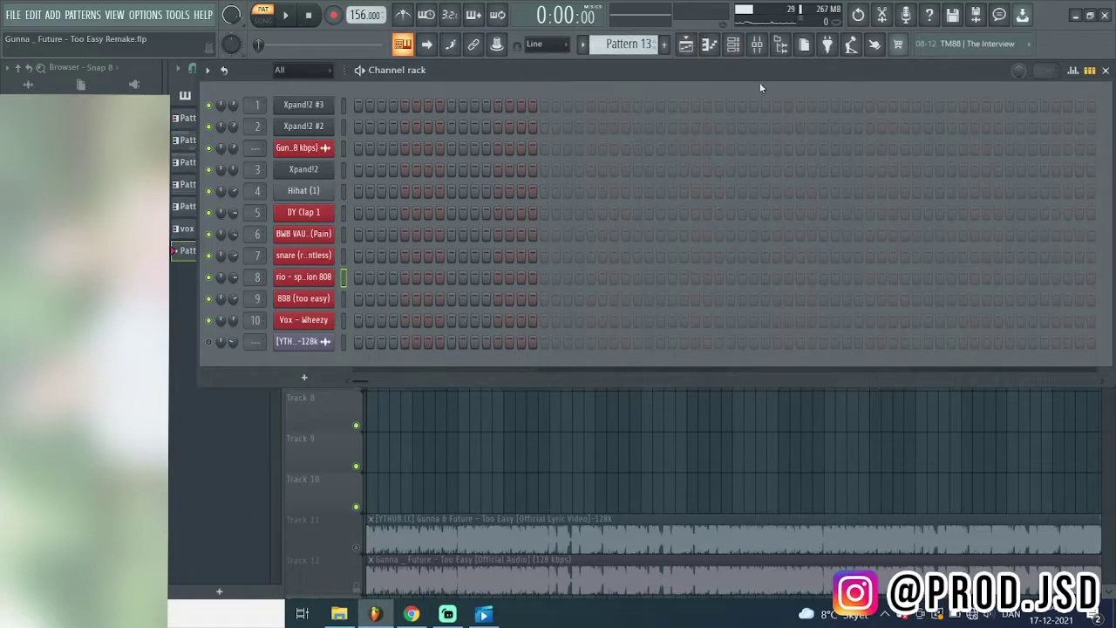
{"action": "left_click", "coordinate": [733, 44]}
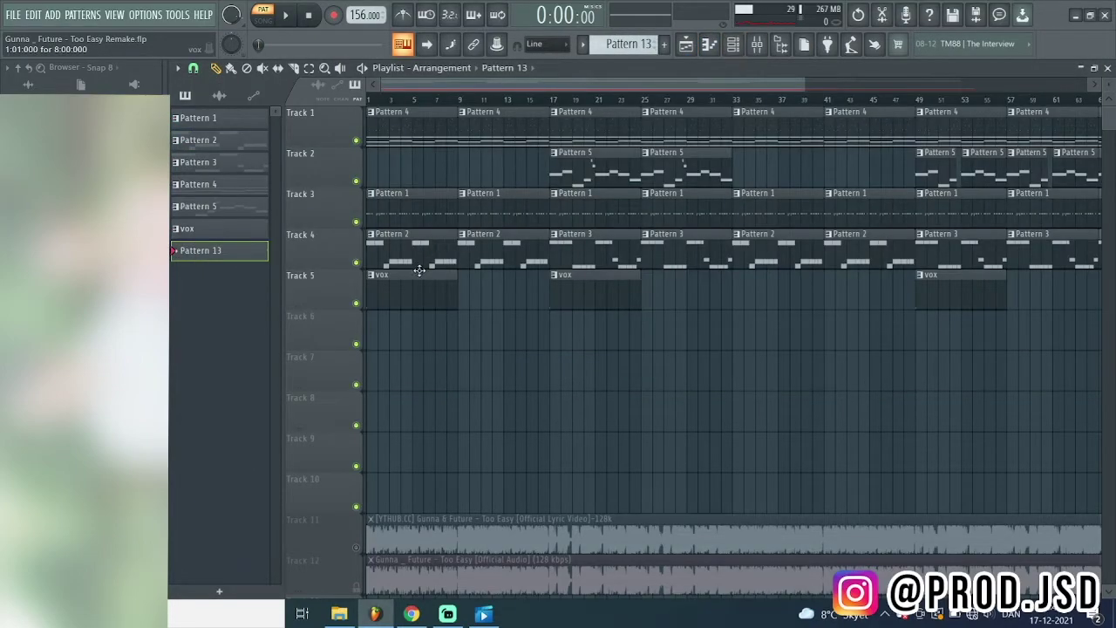
{"action": "scroll", "coordinate": [628, 43], "scroll_direction": "up", "scroll_amount": 10}
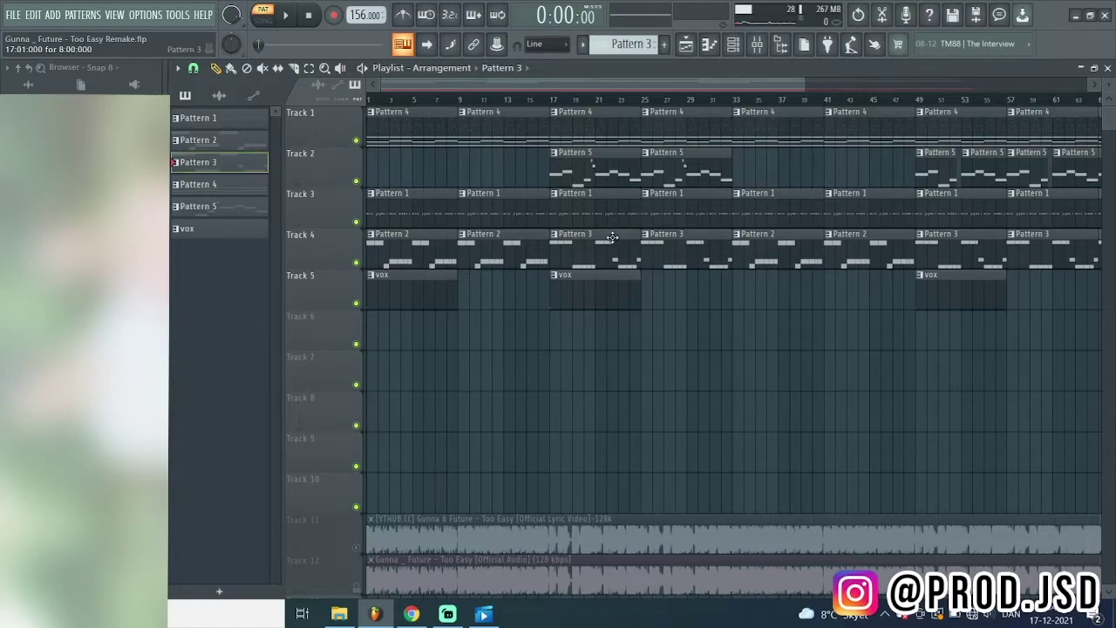
{"action": "left_click", "coordinate": [733, 44]}
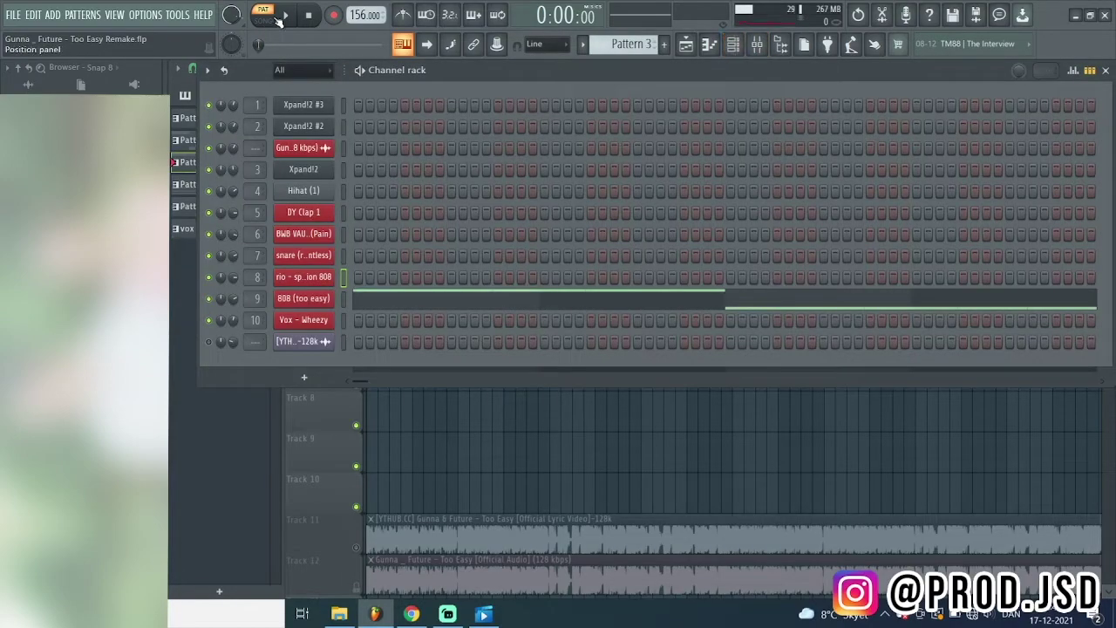
{"action": "key", "text": "space"}
{"action": "left_click", "coordinate": [304, 298]}
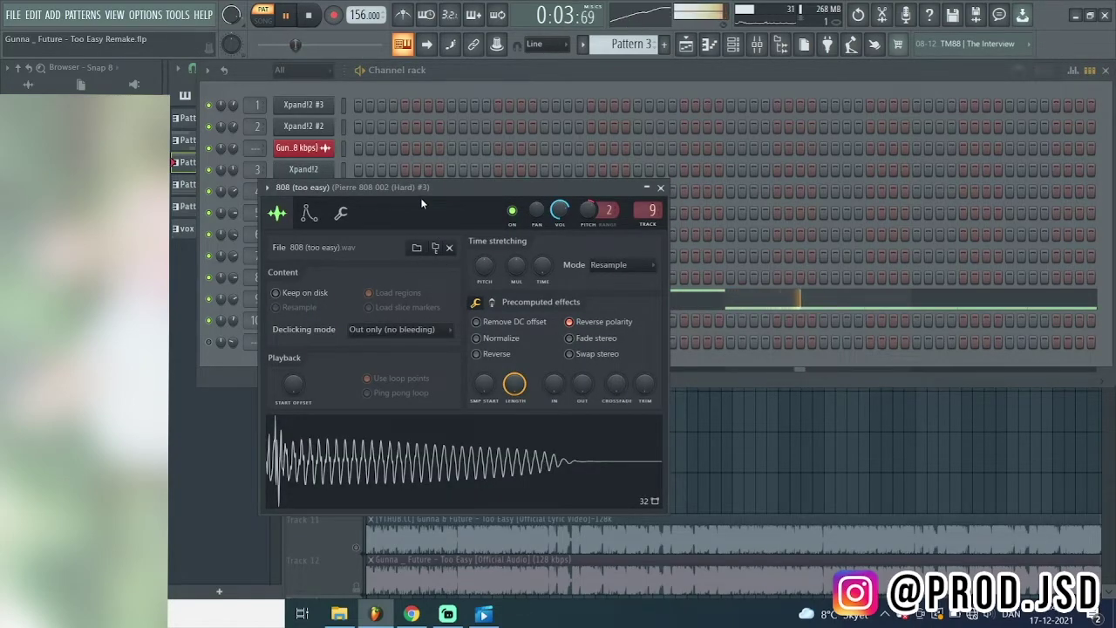
{"action": "left_click", "coordinate": [660, 187]}
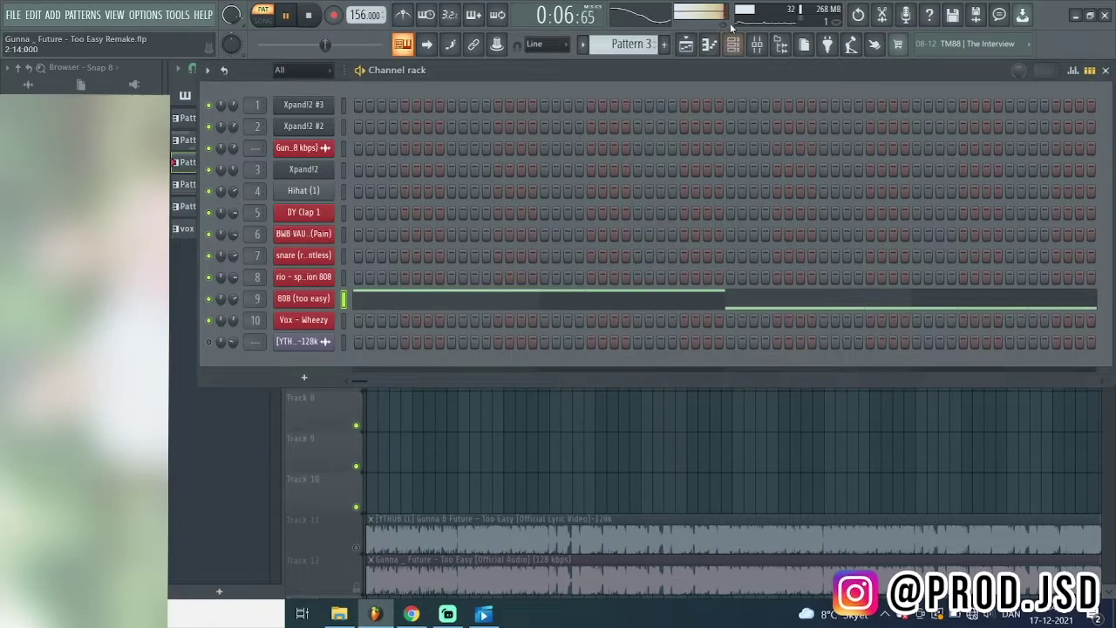
- Examine the 808 (too easy) notes of Pattern 3 in the piano roll and return to the playlist
{"action": "left_click", "coordinate": [492, 291]}
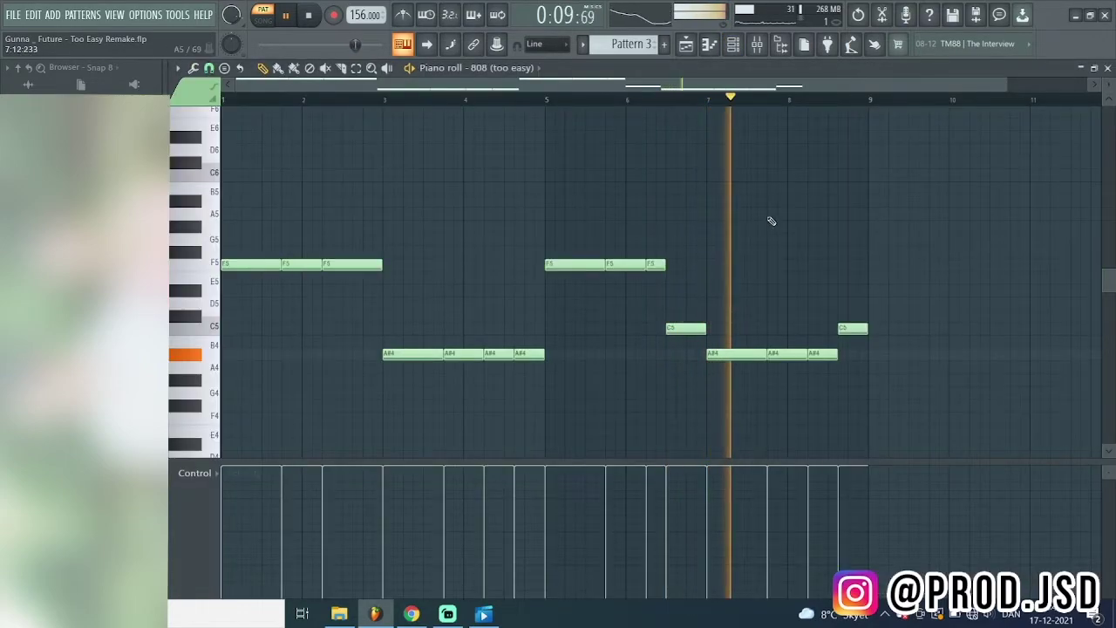
{"action": "left_click", "coordinate": [1109, 69]}
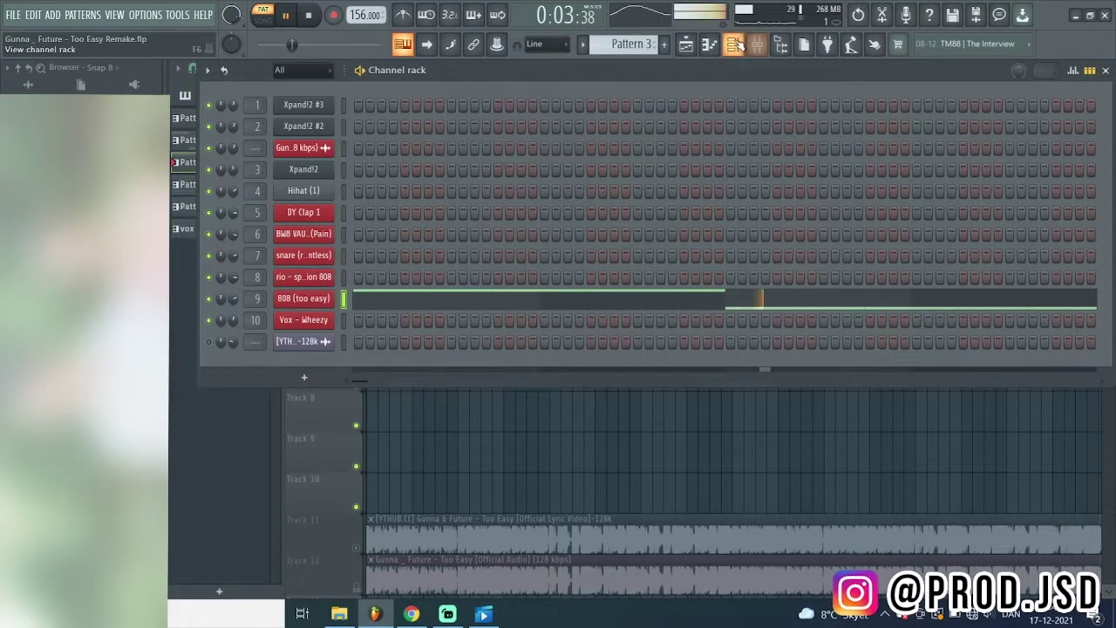
{"action": "left_click", "coordinate": [736, 43]}
- Select the vox pattern, play its Vox - Wheezy step in pattern mode, and stop playback
{"action": "left_click", "coordinate": [427, 296]}
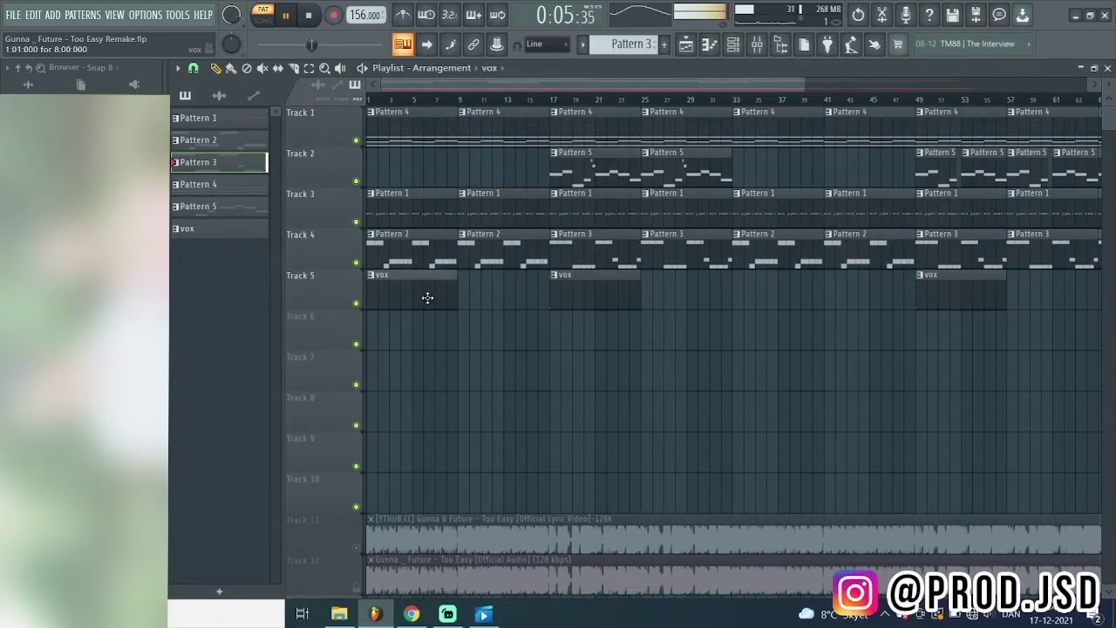
{"action": "left_click", "coordinate": [311, 16]}
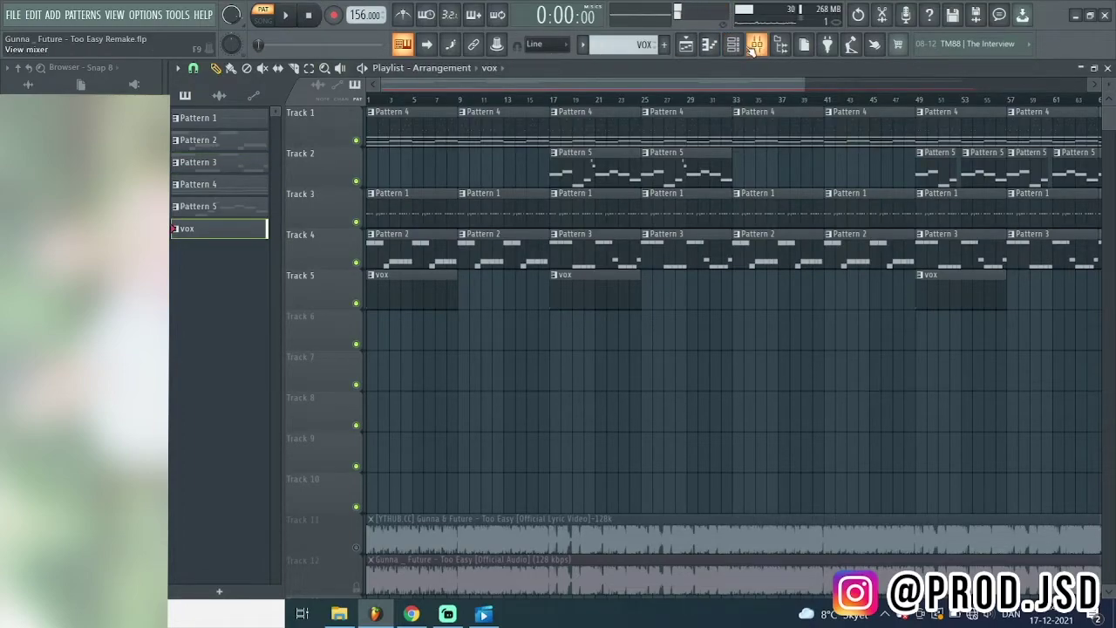
{"action": "left_click", "coordinate": [735, 44]}
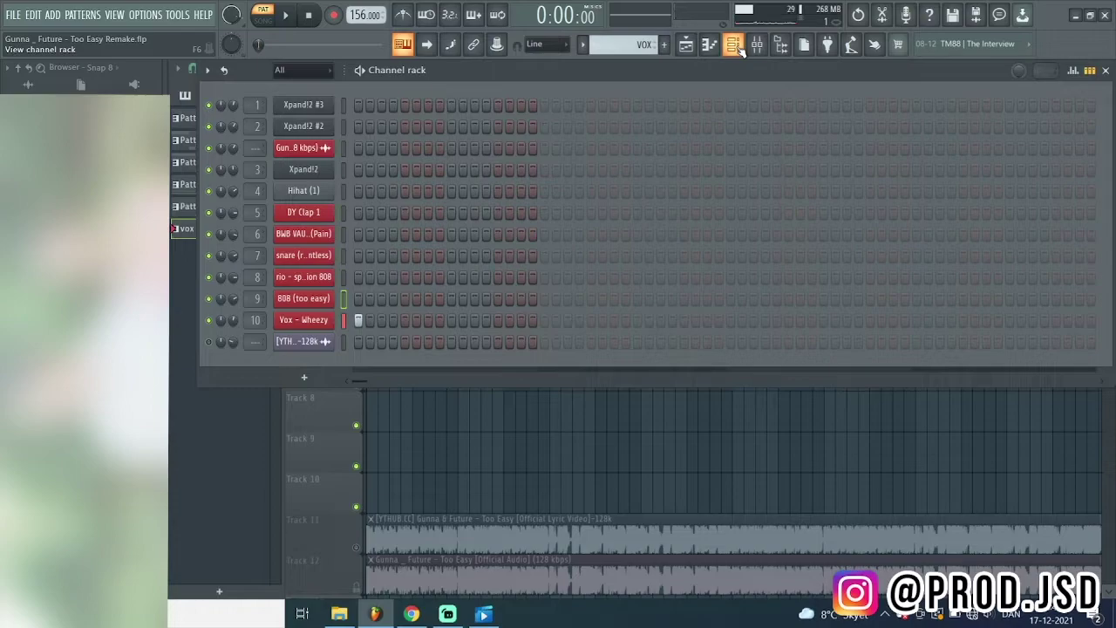
{"action": "left_click", "coordinate": [291, 16]}
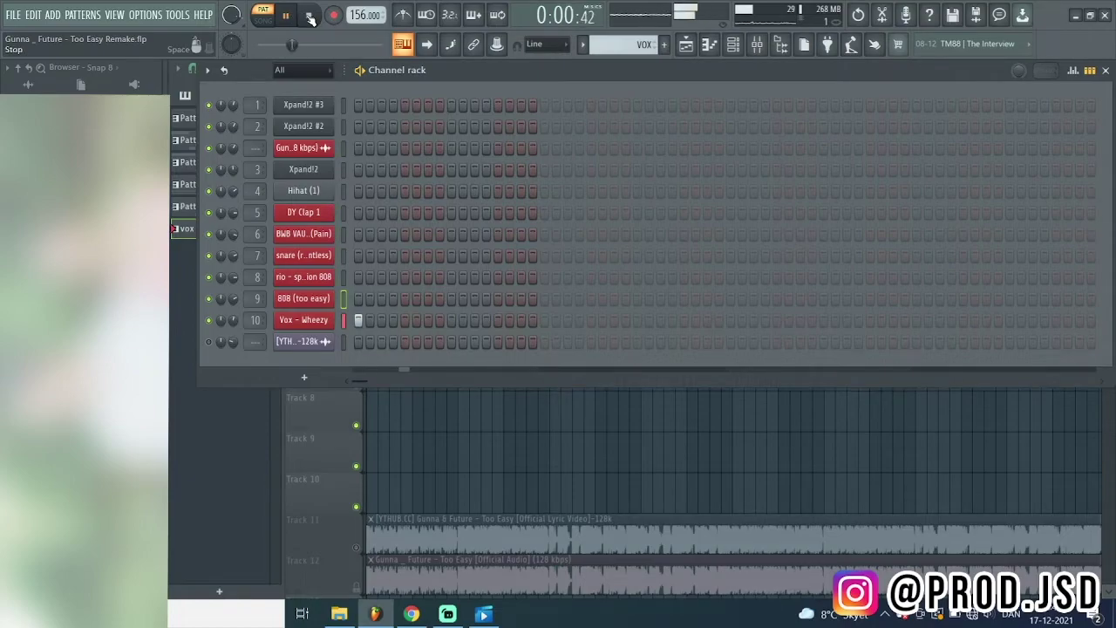
{"action": "left_click", "coordinate": [311, 18]}
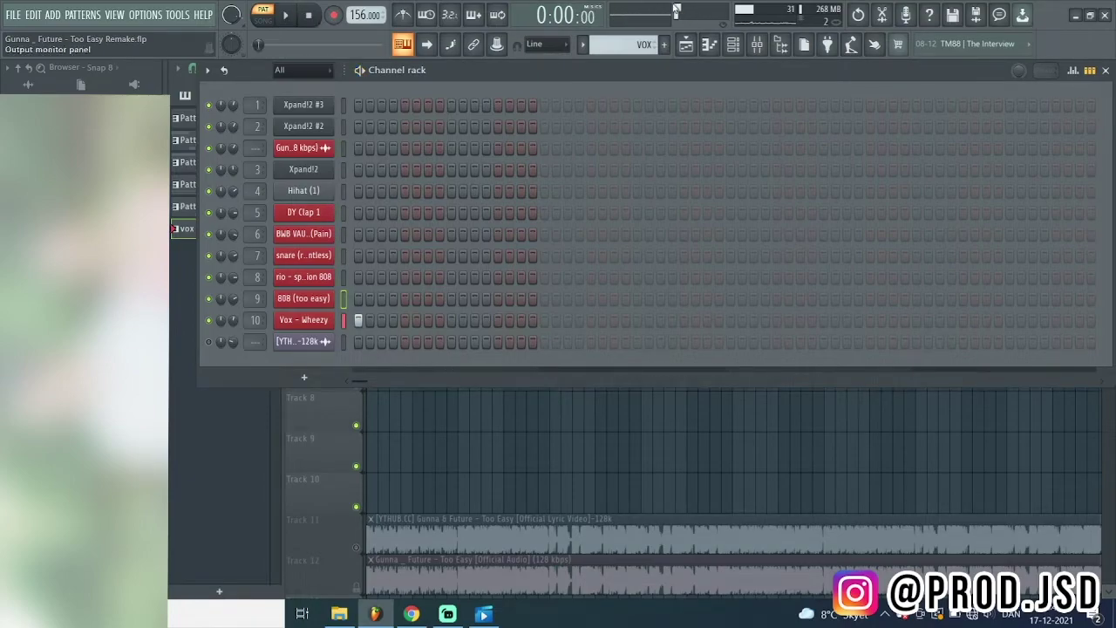
- Play the song from just before bars 17 and 49 to hear the vox clips enter, and stop playback
{"action": "left_click", "coordinate": [735, 47]}
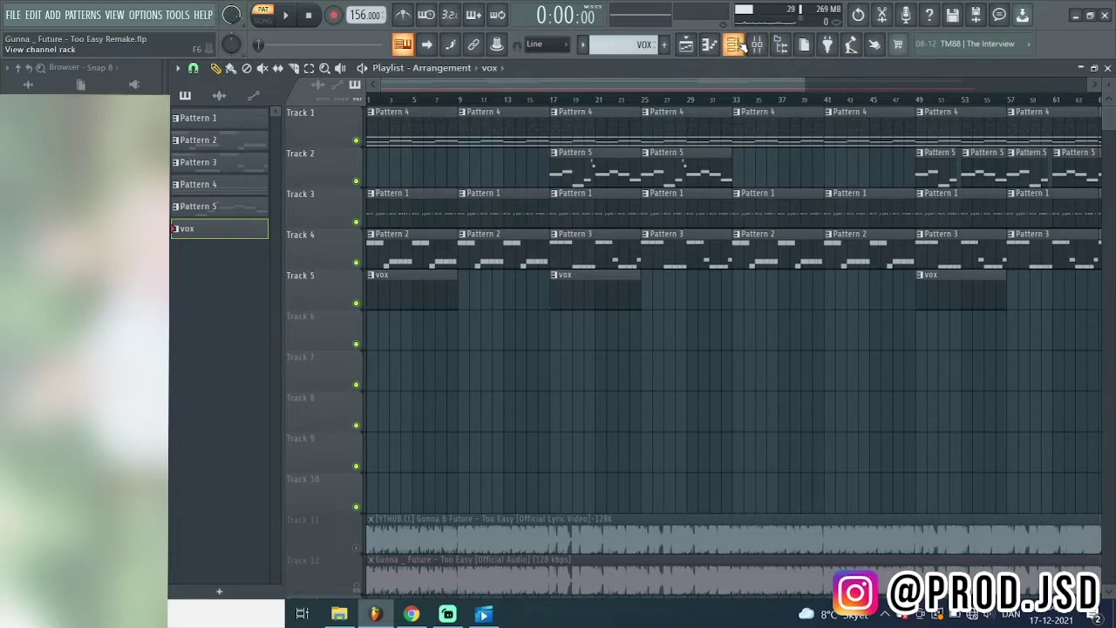
{"action": "left_click", "coordinate": [737, 45]}
{"action": "left_click", "coordinate": [737, 46]}
{"action": "left_click_drag", "start_coordinate": [803, 84], "coordinate": [1016, 84]}
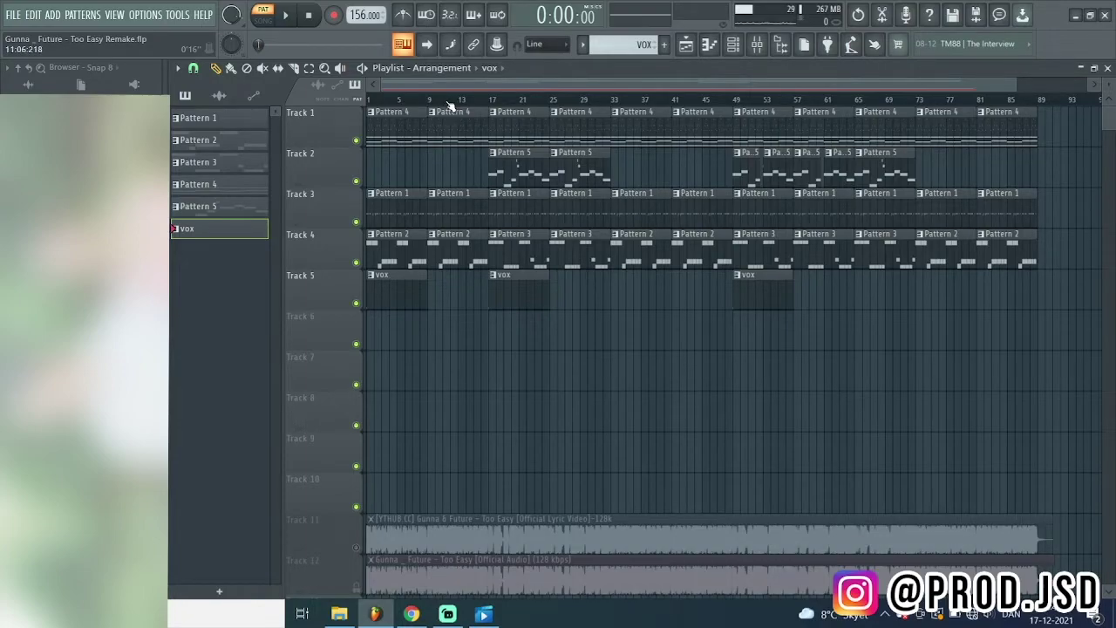
{"action": "key", "text": "space"}
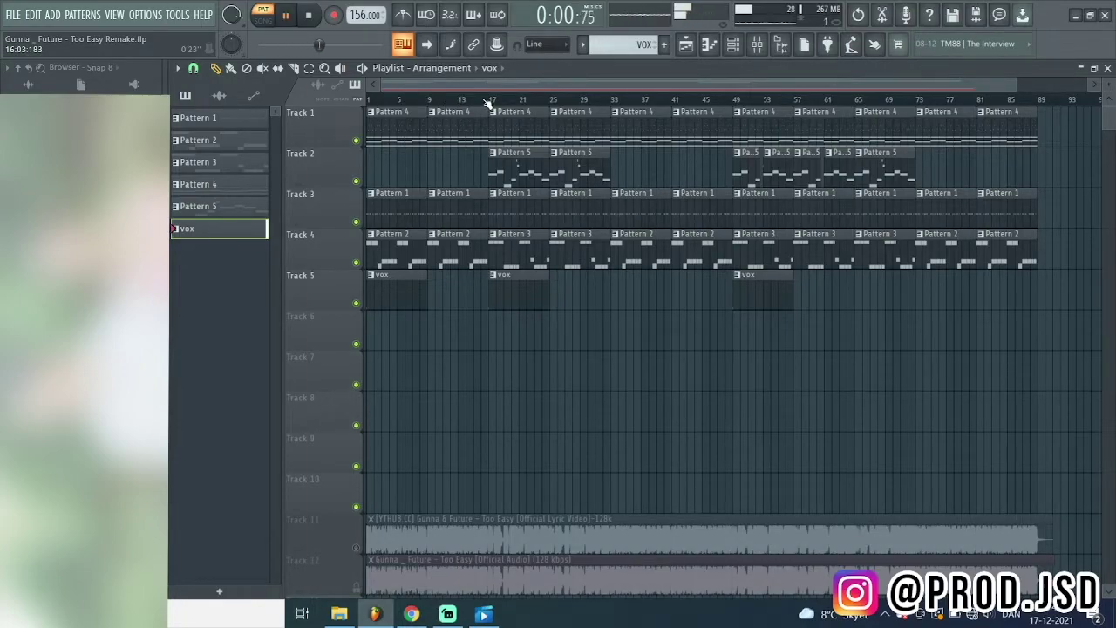
{"action": "left_click", "coordinate": [485, 100]}
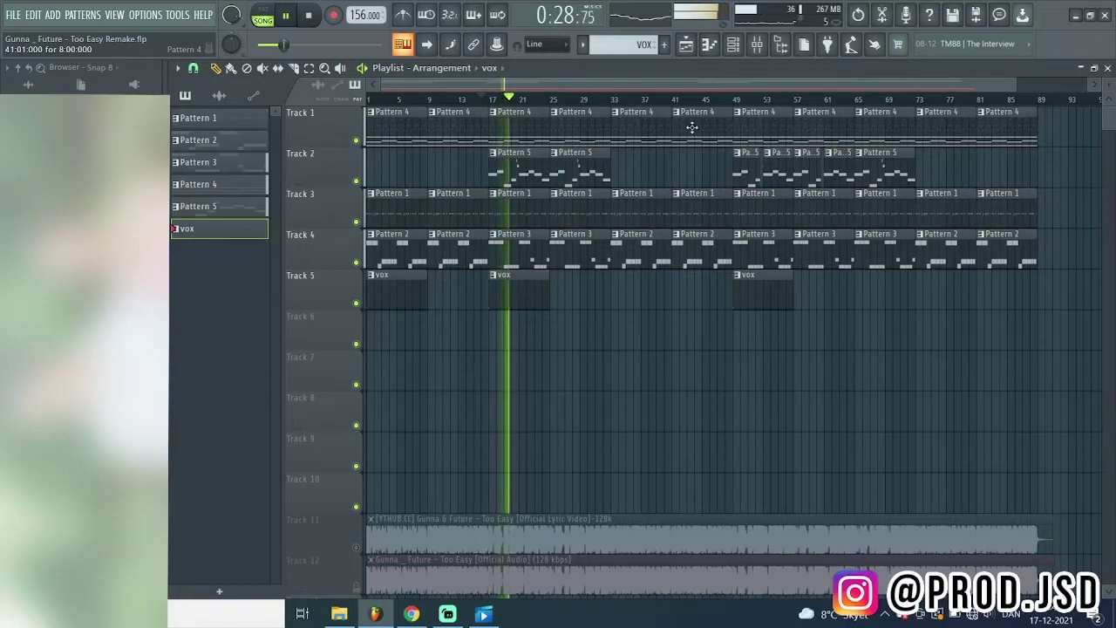
{"action": "left_click", "coordinate": [729, 99]}
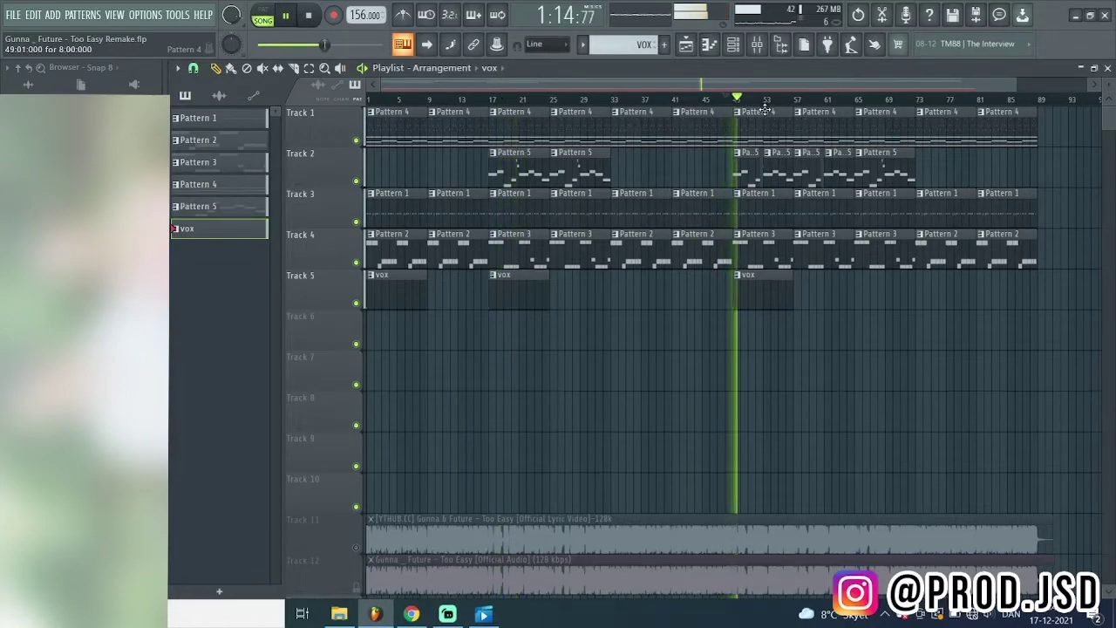
{"action": "left_click", "coordinate": [718, 100]}
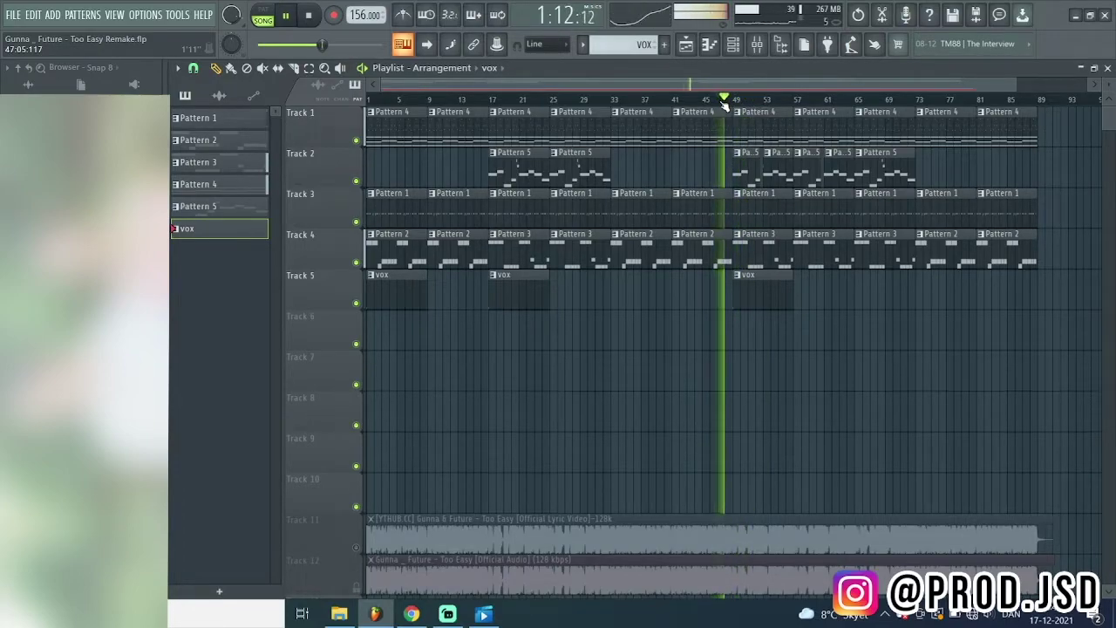
{"action": "key", "text": "space"}
- Open the miscellaneous settings of the rio - spinzvariation 808 channel to check its cut group
{"action": "left_click", "coordinate": [746, 49]}
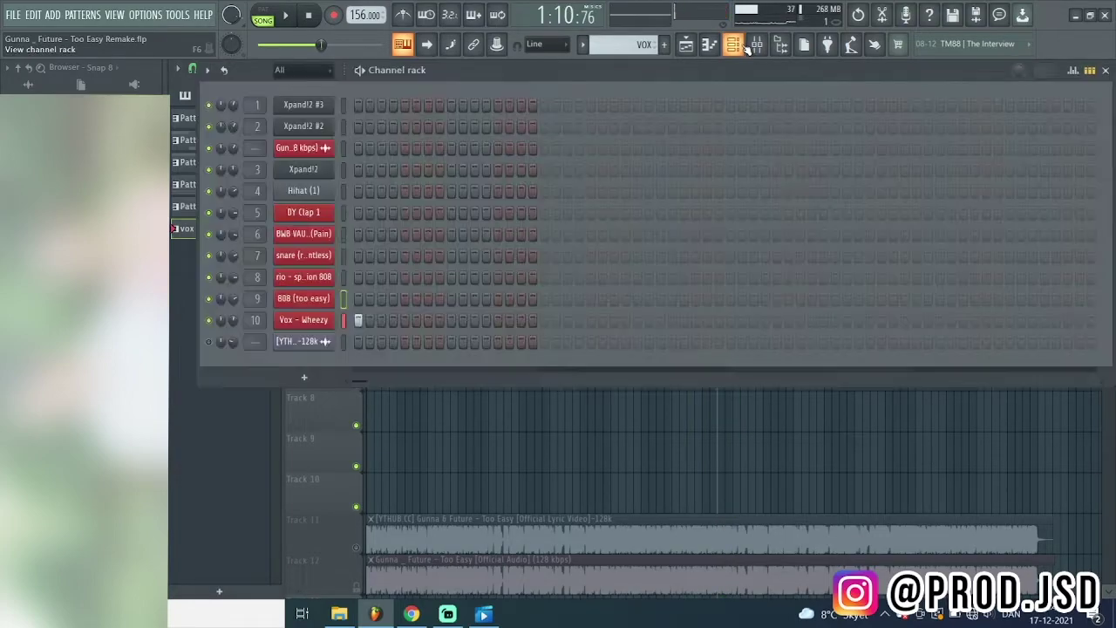
{"action": "left_click", "coordinate": [305, 277]}
{"action": "left_click", "coordinate": [278, 165]}
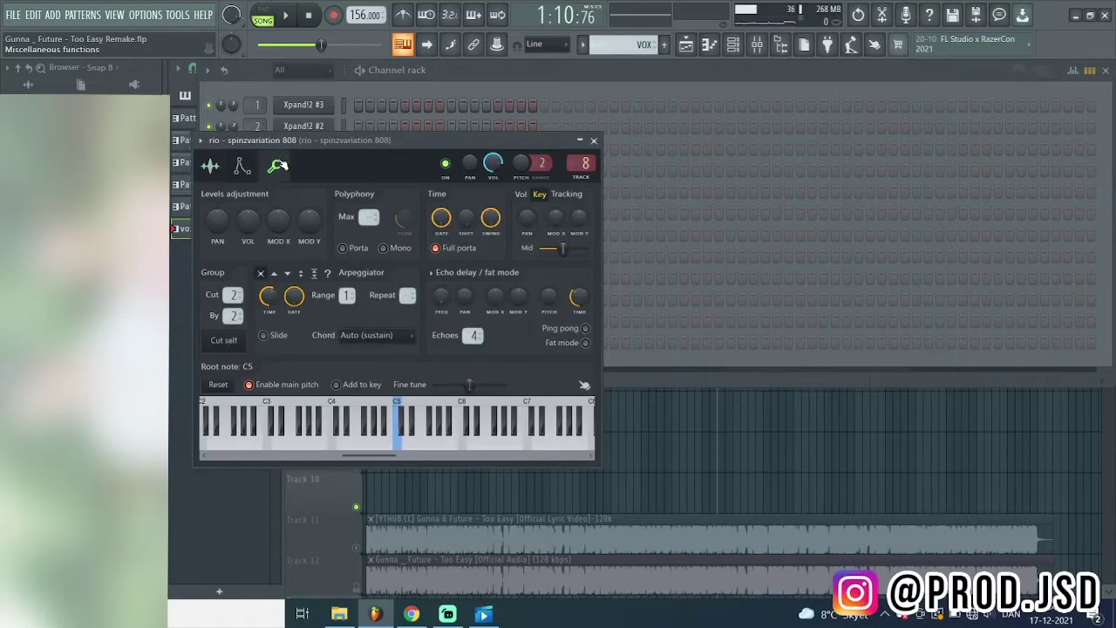
- Close the rio - spinzvariation 808 settings, check the cut group in the 808 (too easy) channel's miscellaneous settings, and close that channel window
{"action": "left_click_drag", "start_coordinate": [333, 144], "coordinate": [421, 91]}
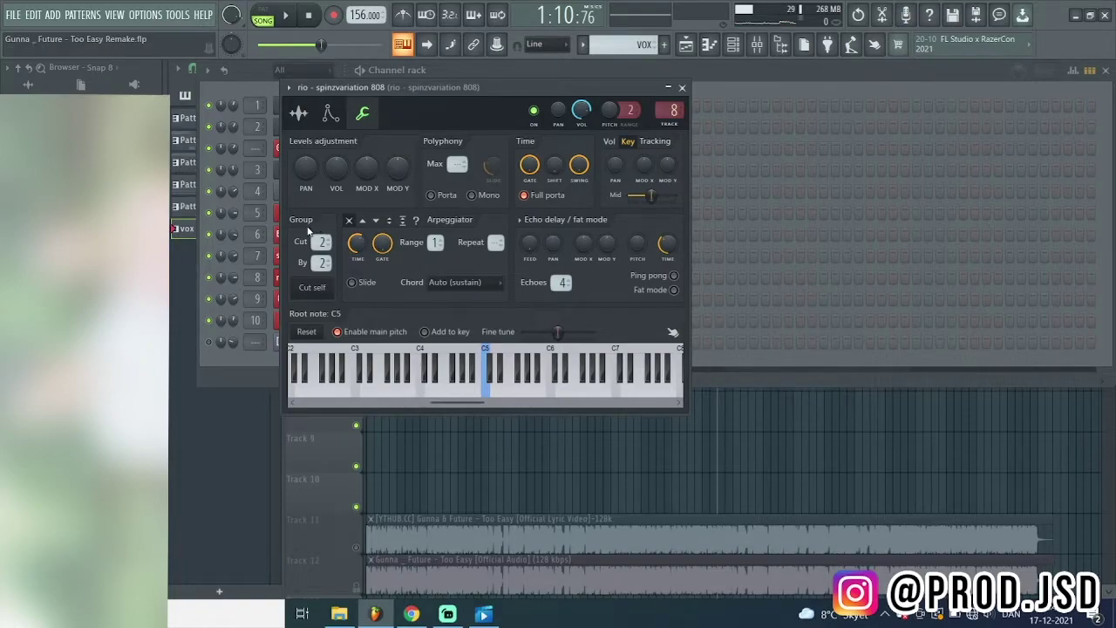
{"action": "left_click", "coordinate": [682, 87]}
{"action": "left_click", "coordinate": [318, 299]}
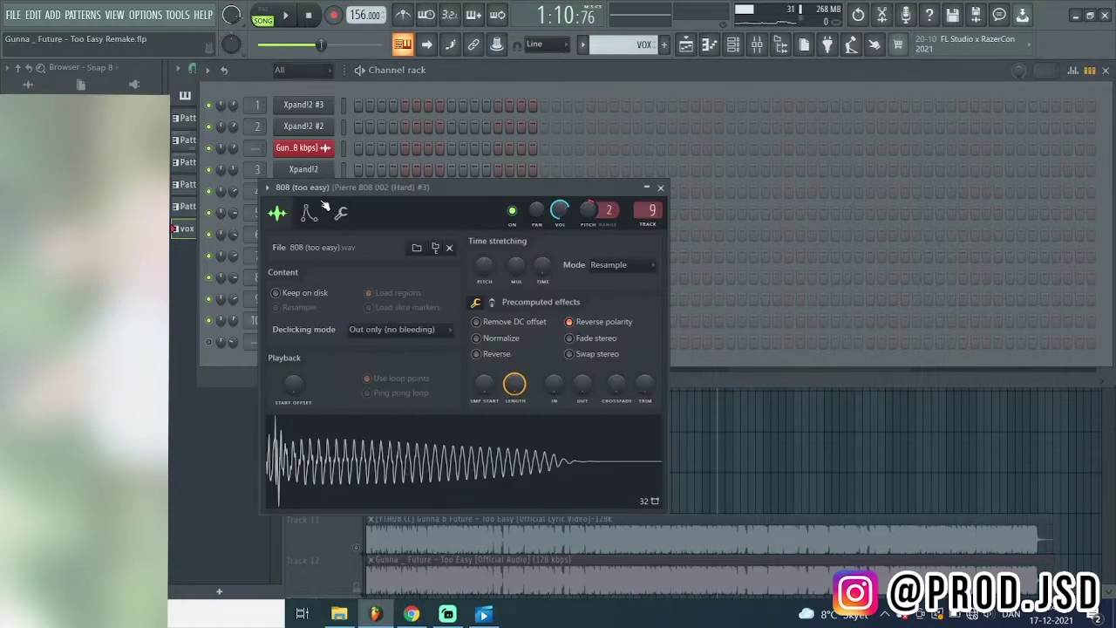
{"action": "left_click", "coordinate": [341, 213]}
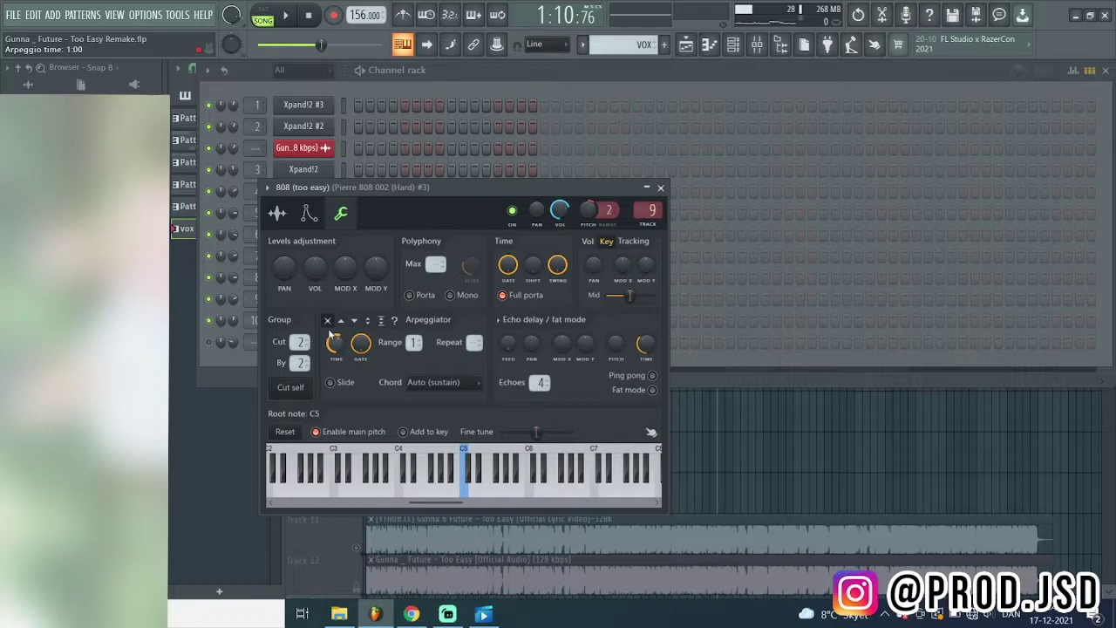
{"action": "left_click", "coordinate": [662, 187]}
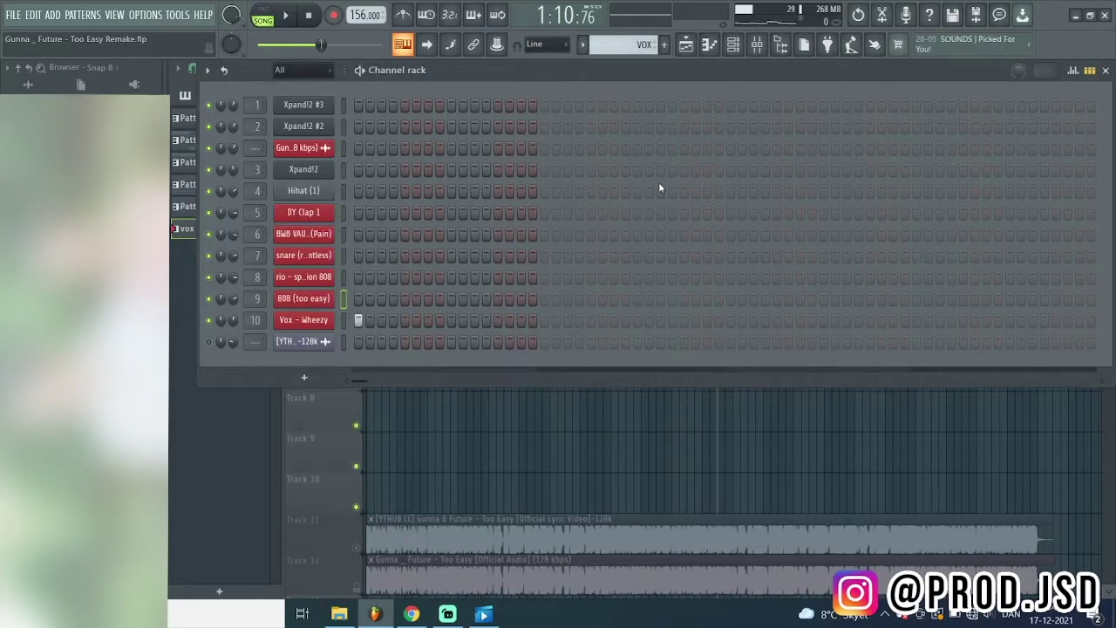
- Switch to the video player showing the beat recording and close it to return to the channel rack
{"action": "left_click", "coordinate": [483, 614]}
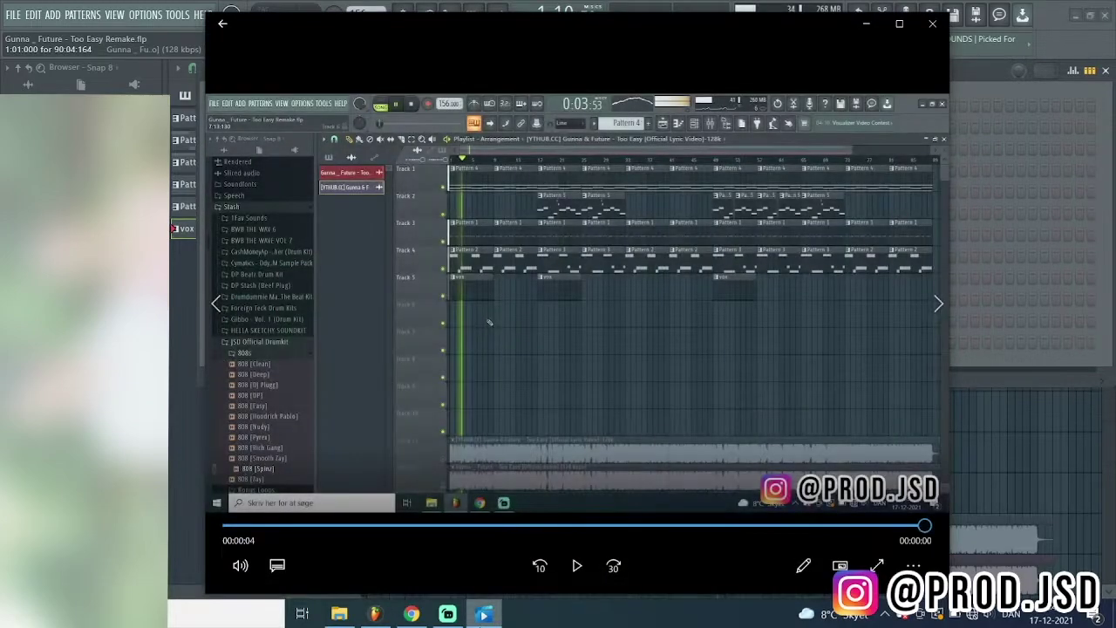
{"action": "key", "text": "alt+F4"}
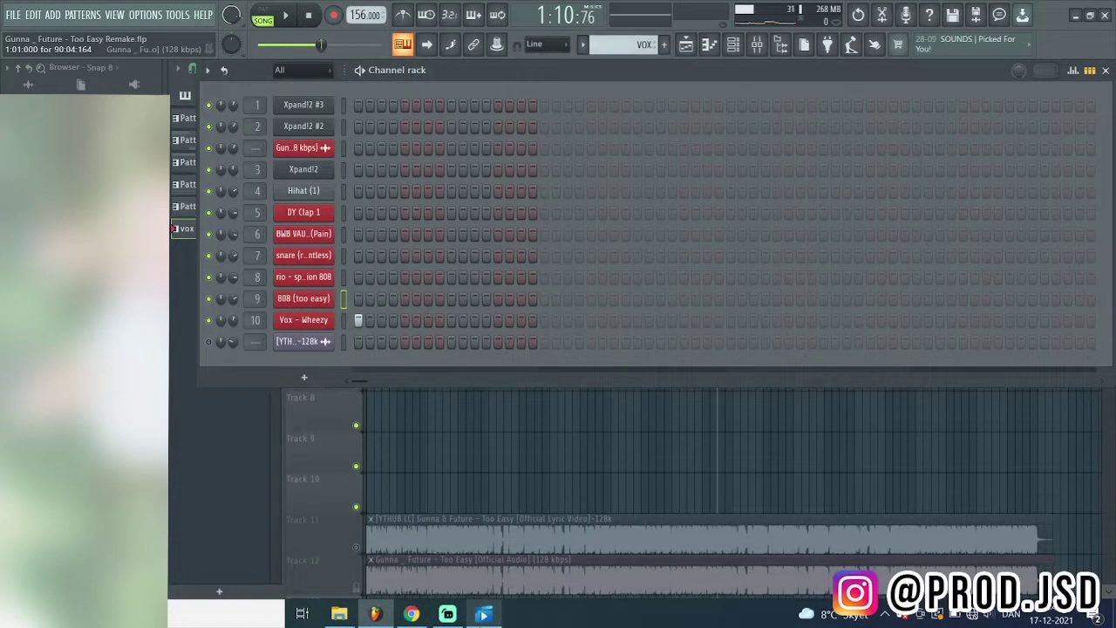